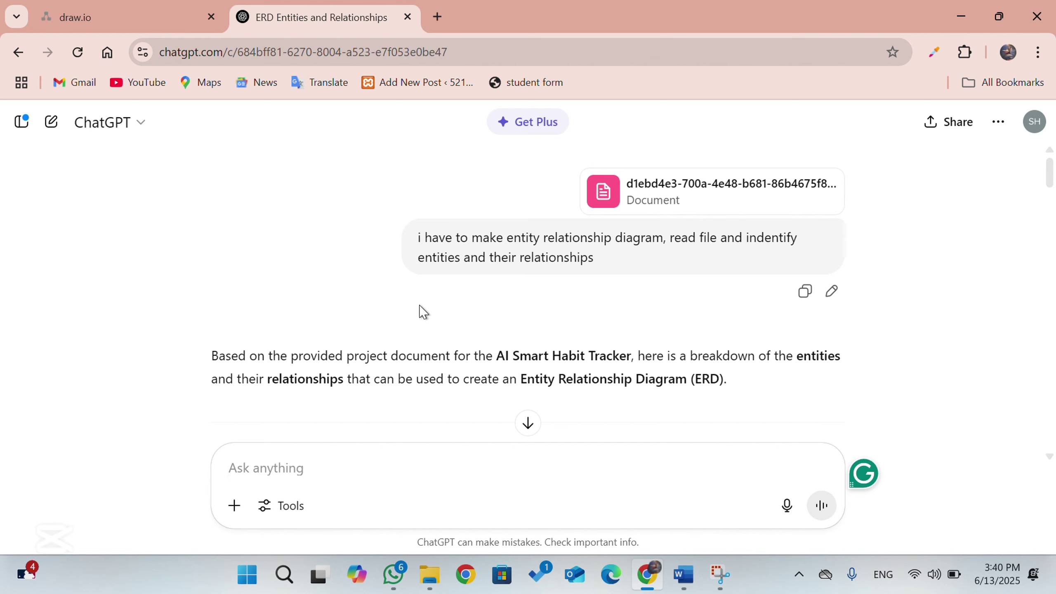
- Review the AI Smart Habit Tracker document in Word and the entities and attributes listed in the ChatGPT conversation
click(685, 580)
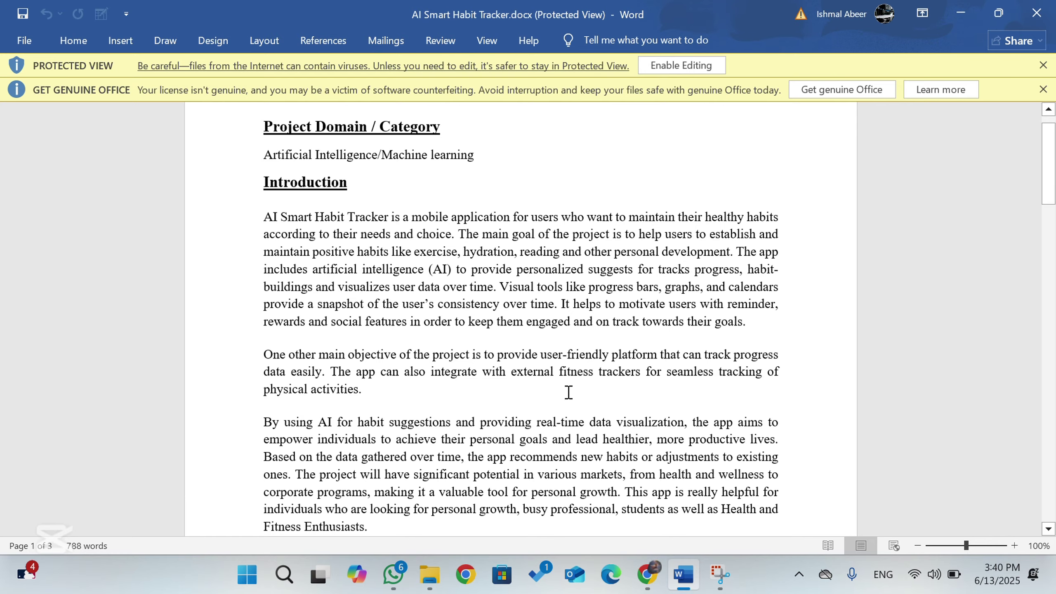
scroll(568, 393, down, 13)
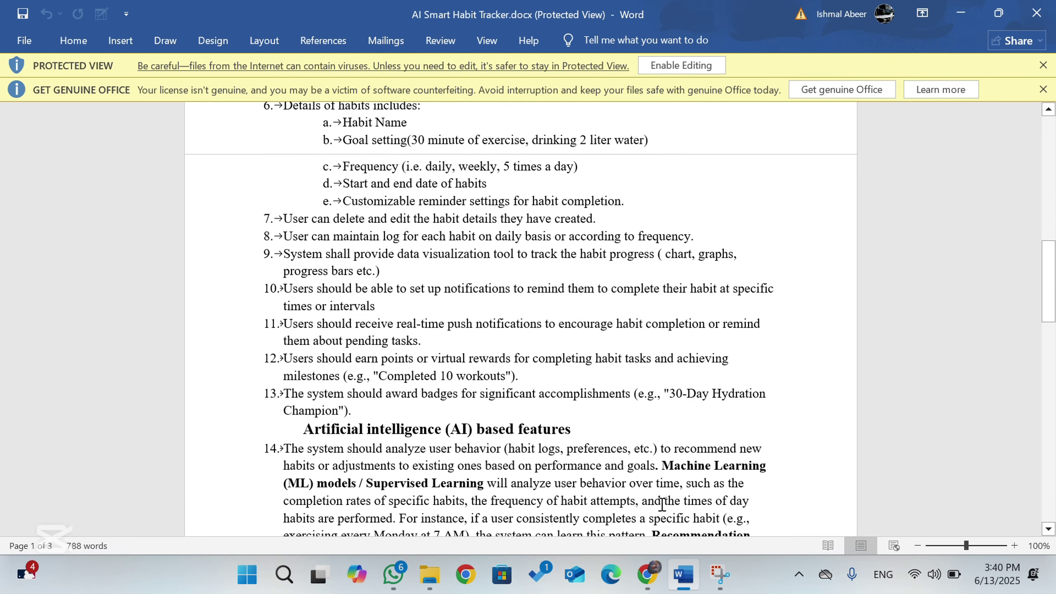
click(647, 574)
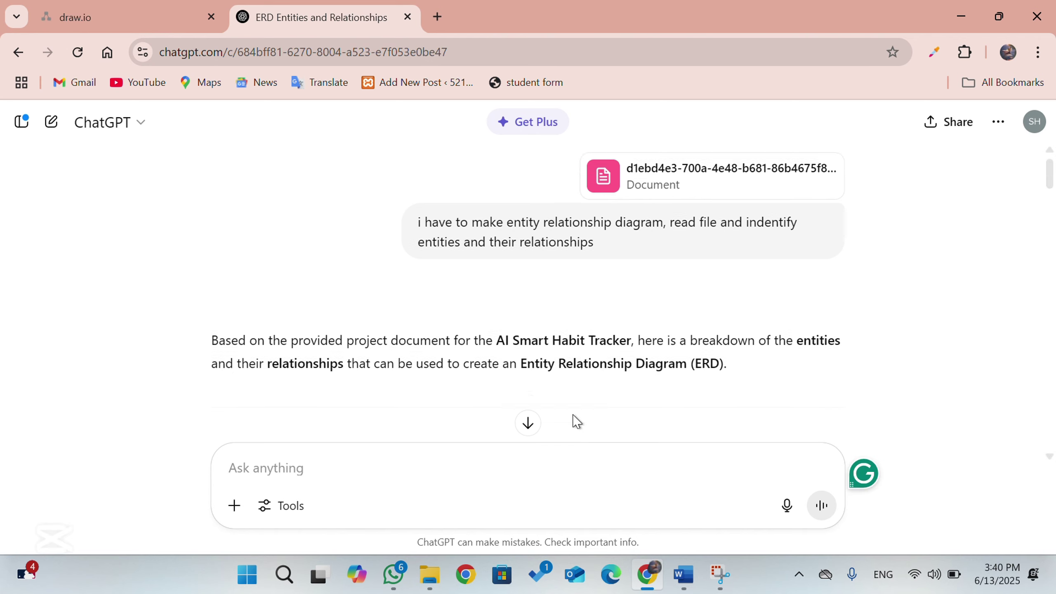
scroll(573, 420, down, 5)
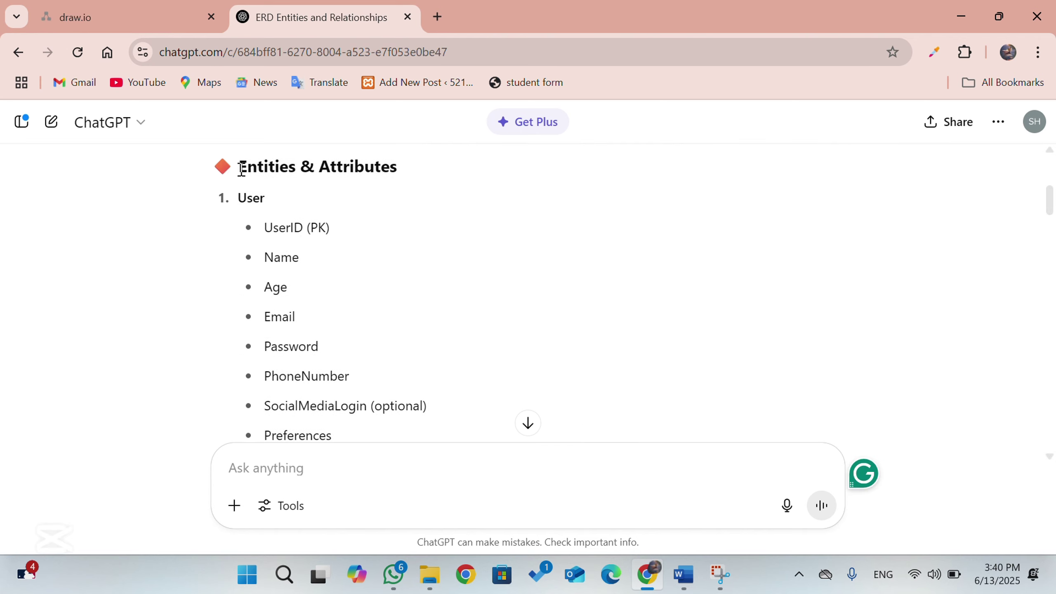
scroll(243, 169, down, 15)
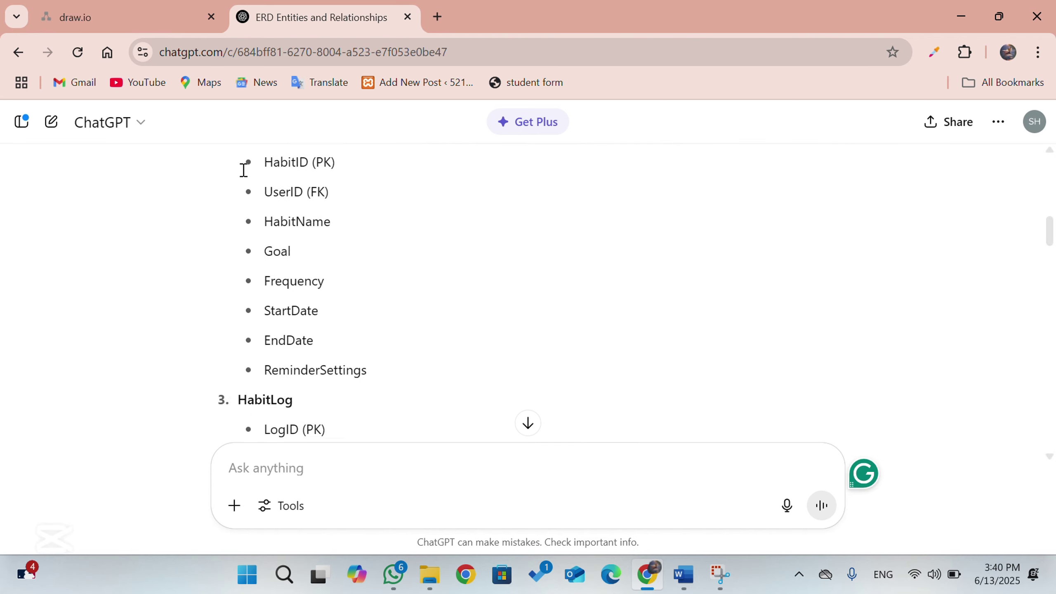
scroll(246, 176, up, 20)
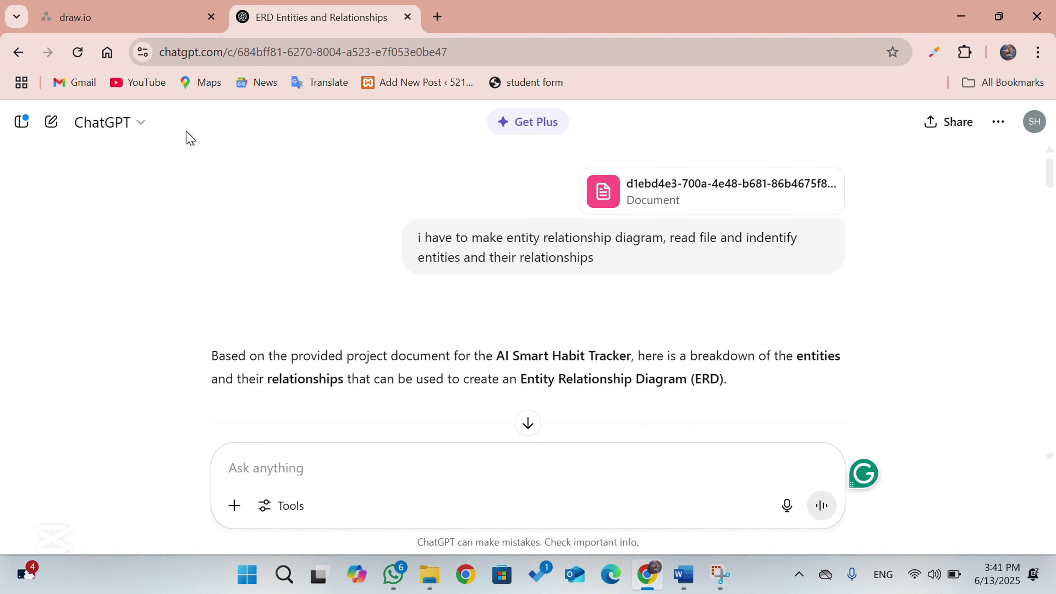
- Switch to draw.io, start a new diagram and look through the Basic templates
click(141, 26)
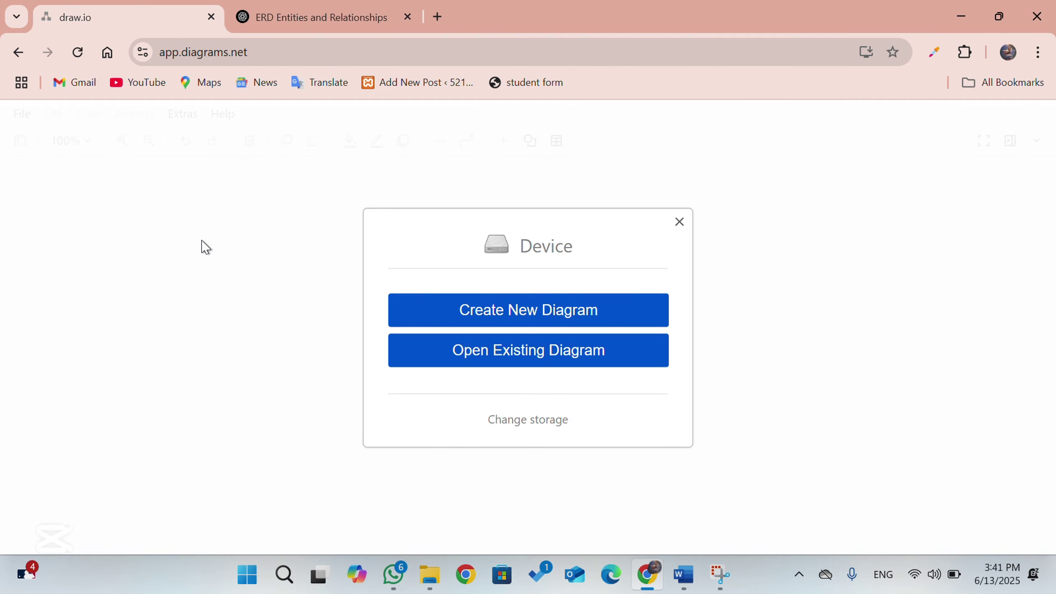
click(452, 316)
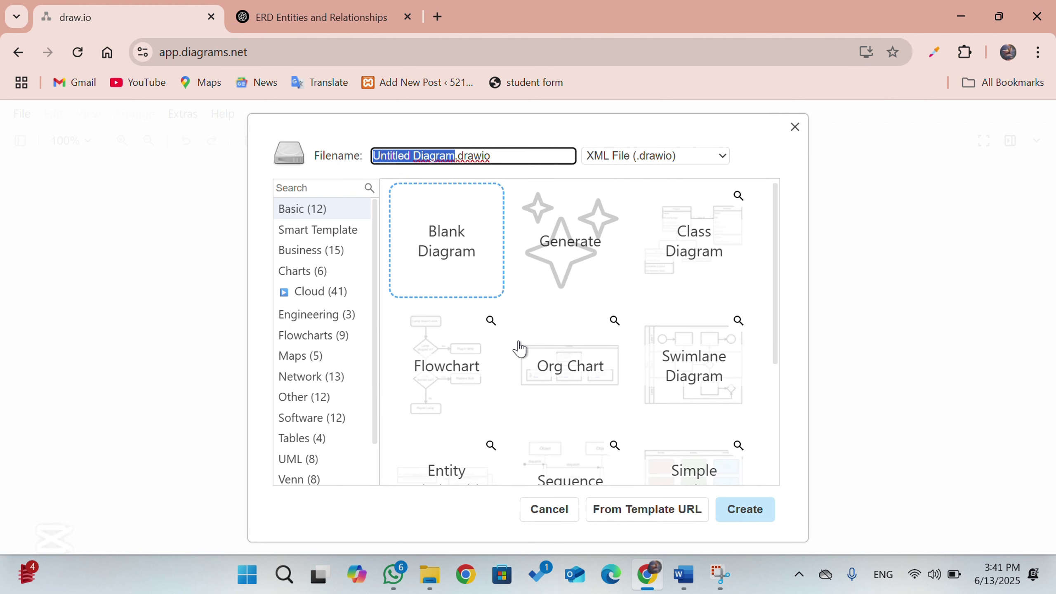
scroll(518, 349, down, 5)
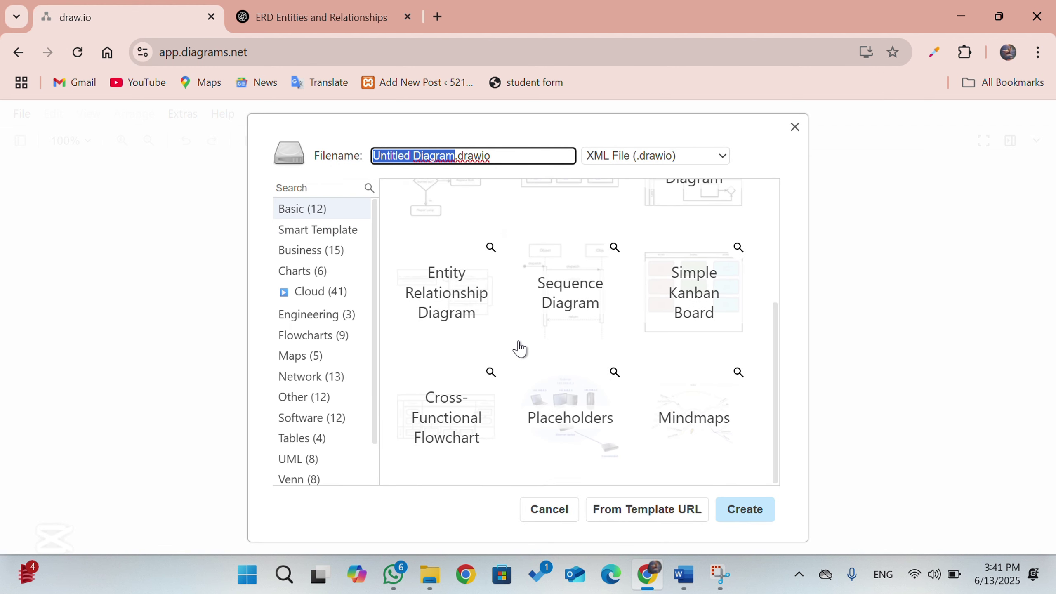
scroll(519, 349, up, 5)
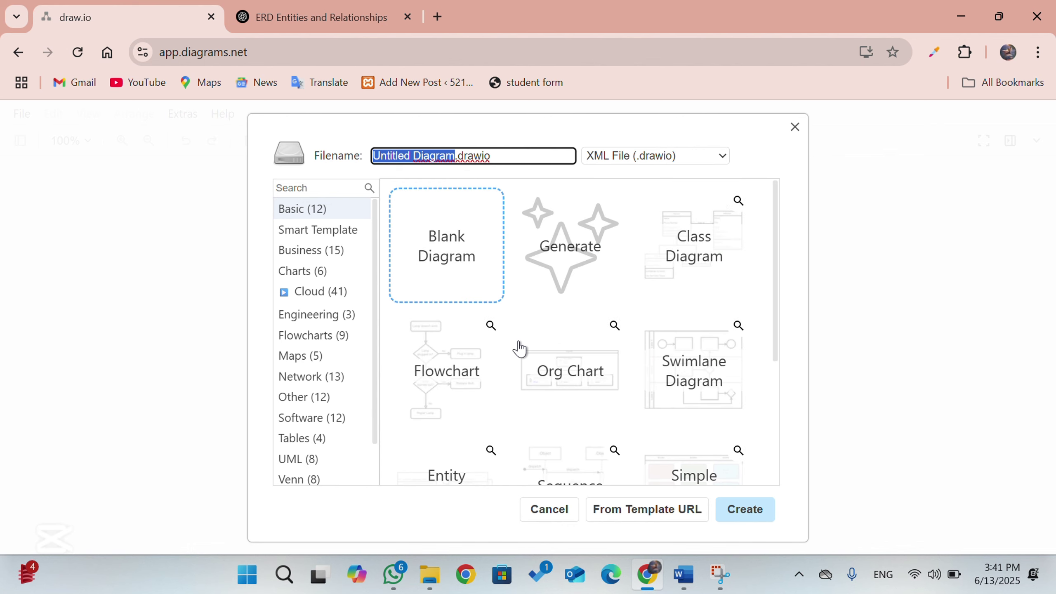
click(556, 245)
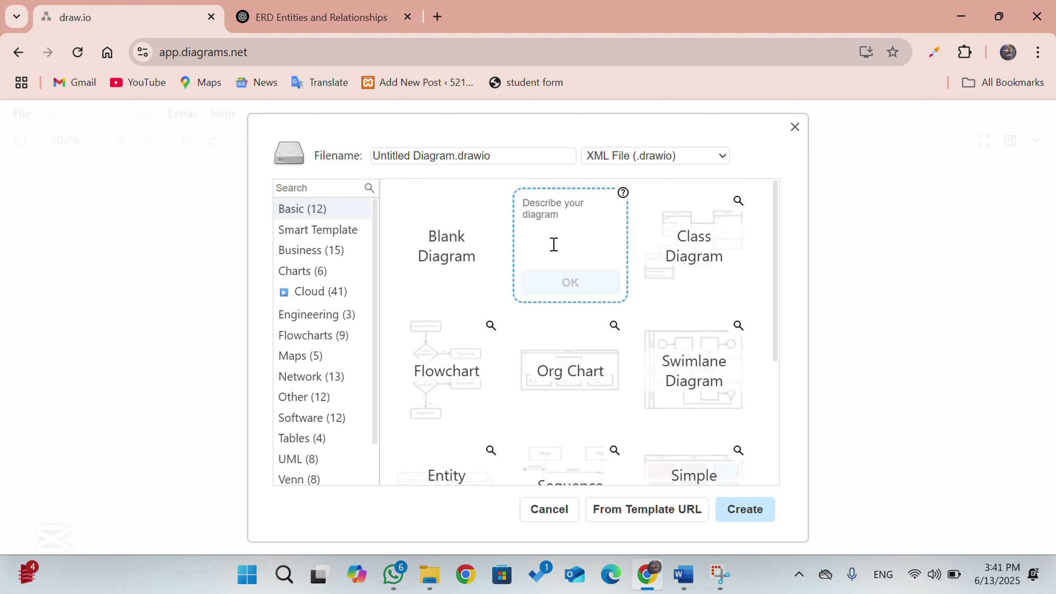
text(n)
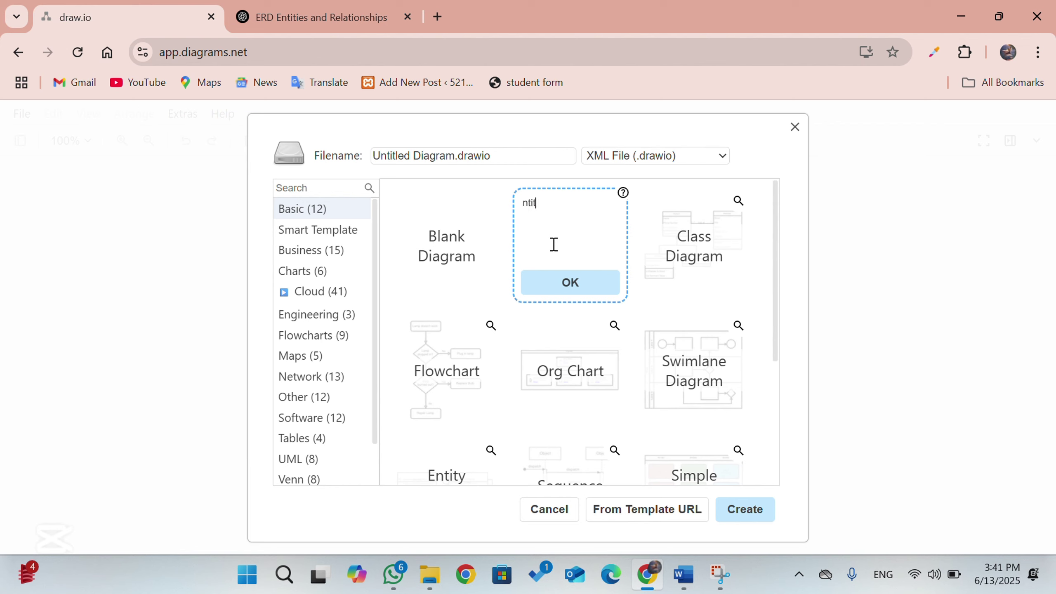
key(BackSpace)
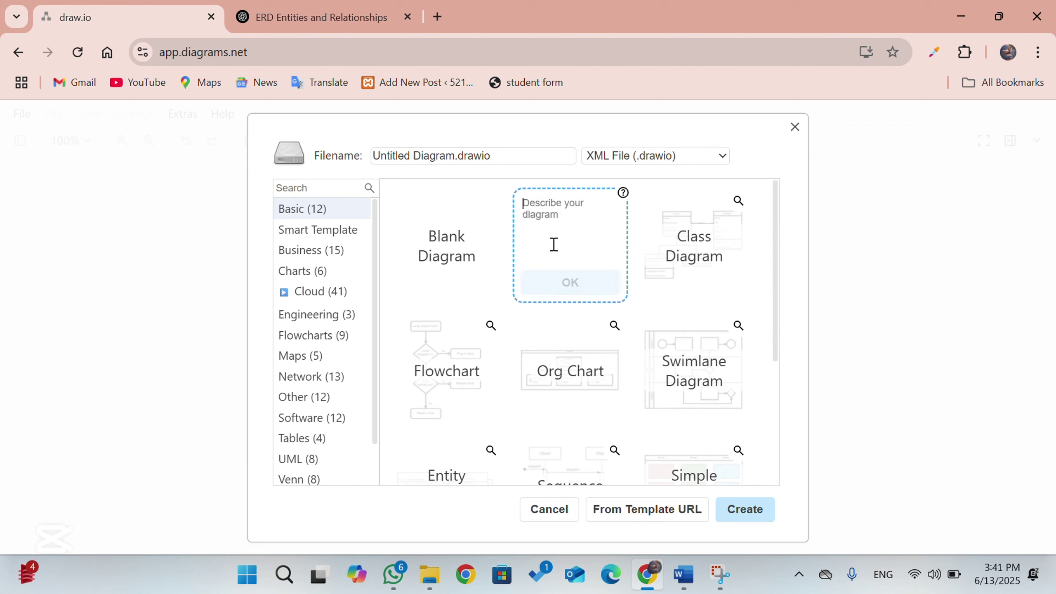
scroll(478, 438, down, 2)
click(461, 437)
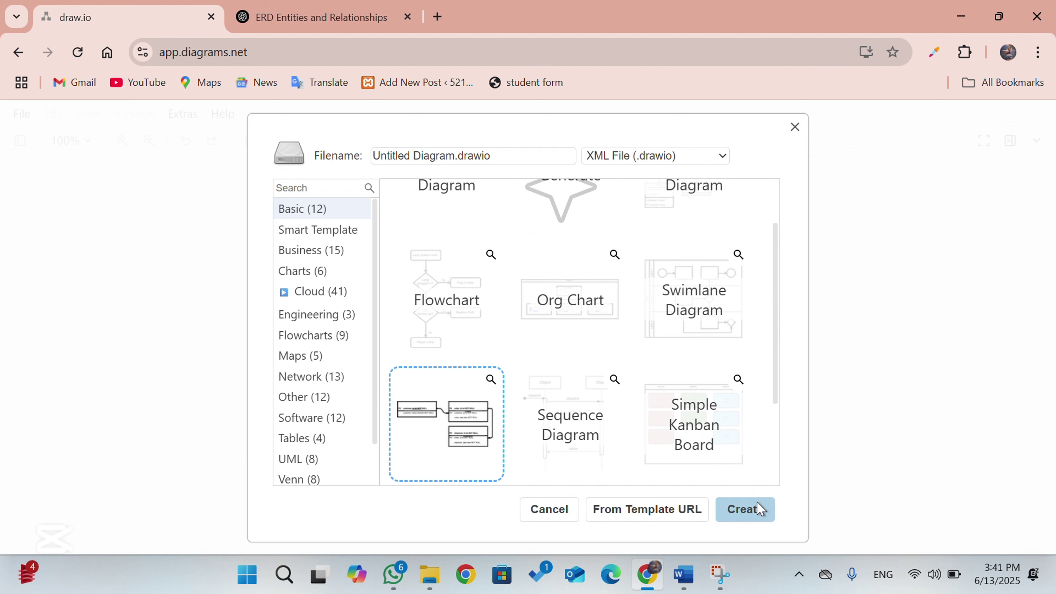
click(760, 516)
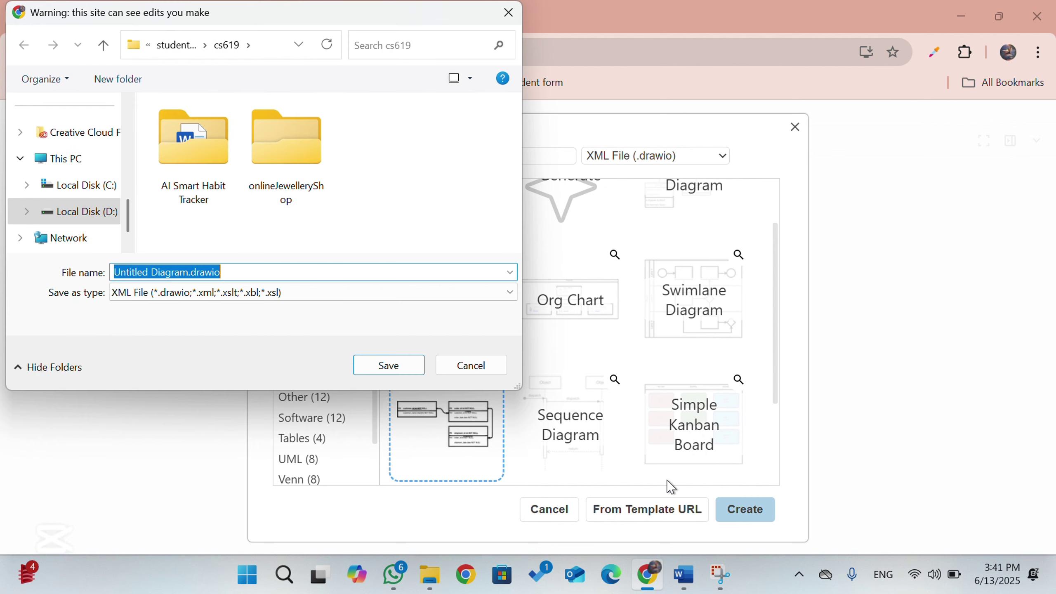
click(472, 365)
scroll(566, 337, up, 2)
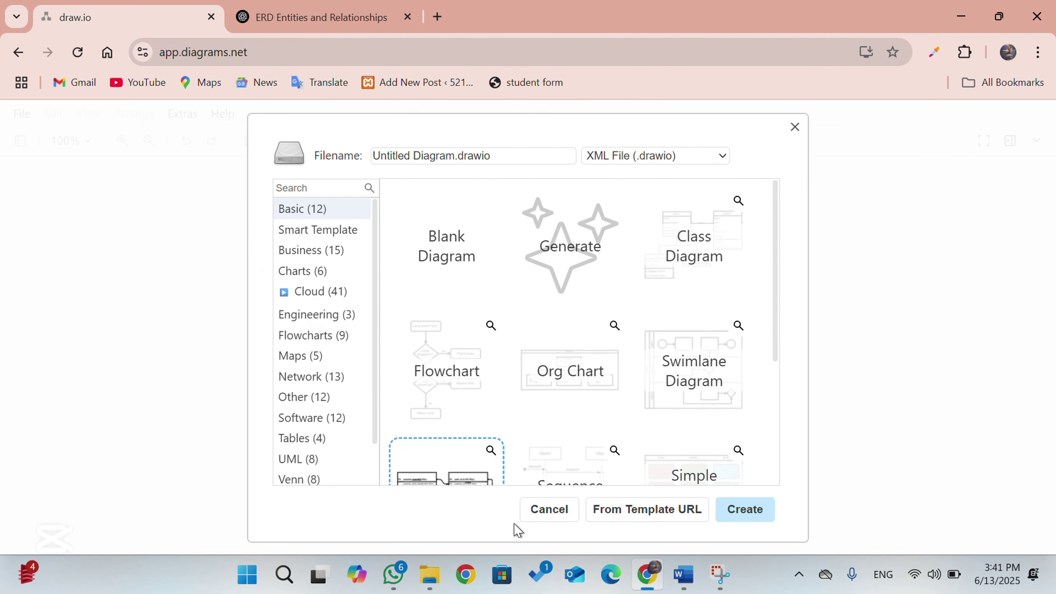
click(453, 35)
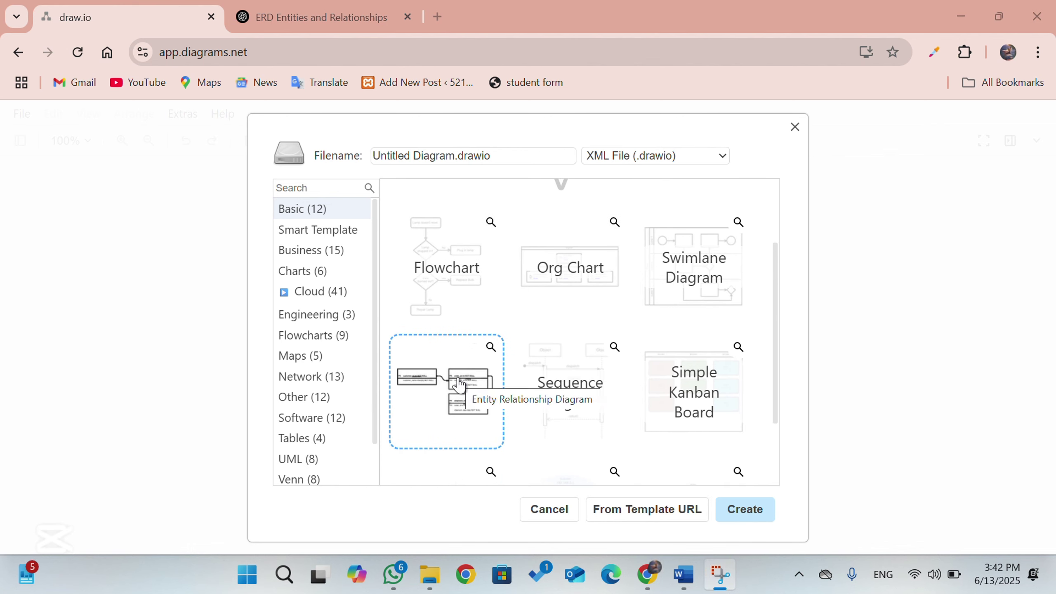
scroll(462, 247, up, 1)
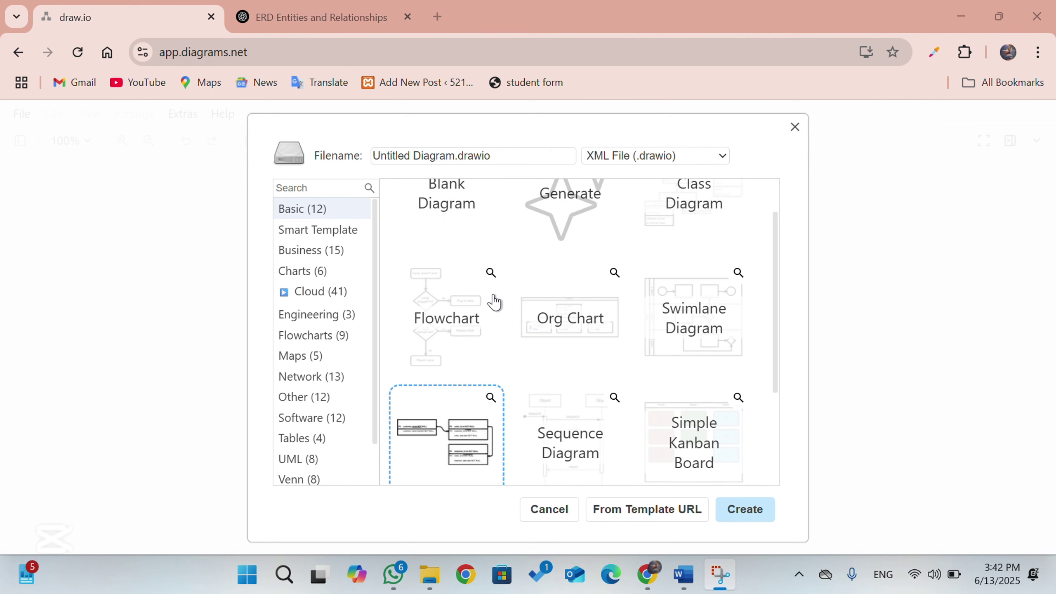
- Examine sample diagrams in the Google image results for entity relationship diagram, including the example on Wikipedia's Entity–relationship model page
mouse_move(668, 553)
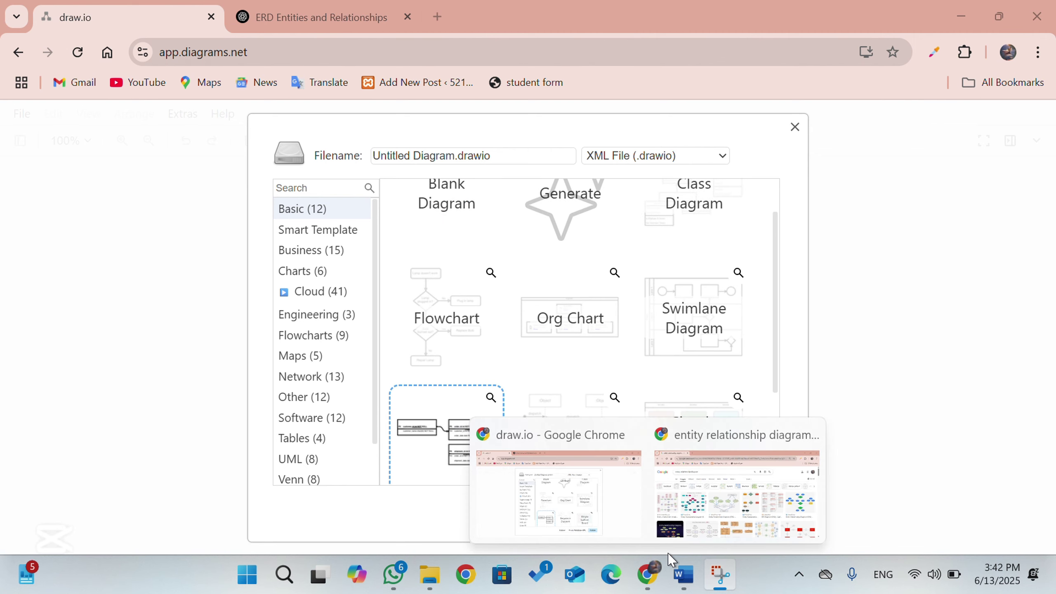
click(736, 495)
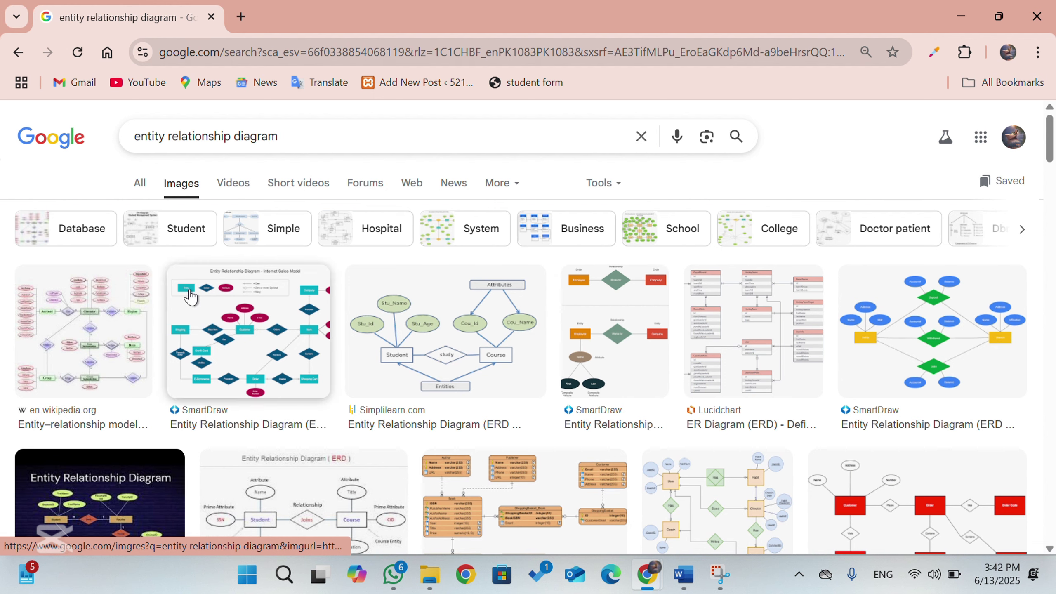
click(139, 183)
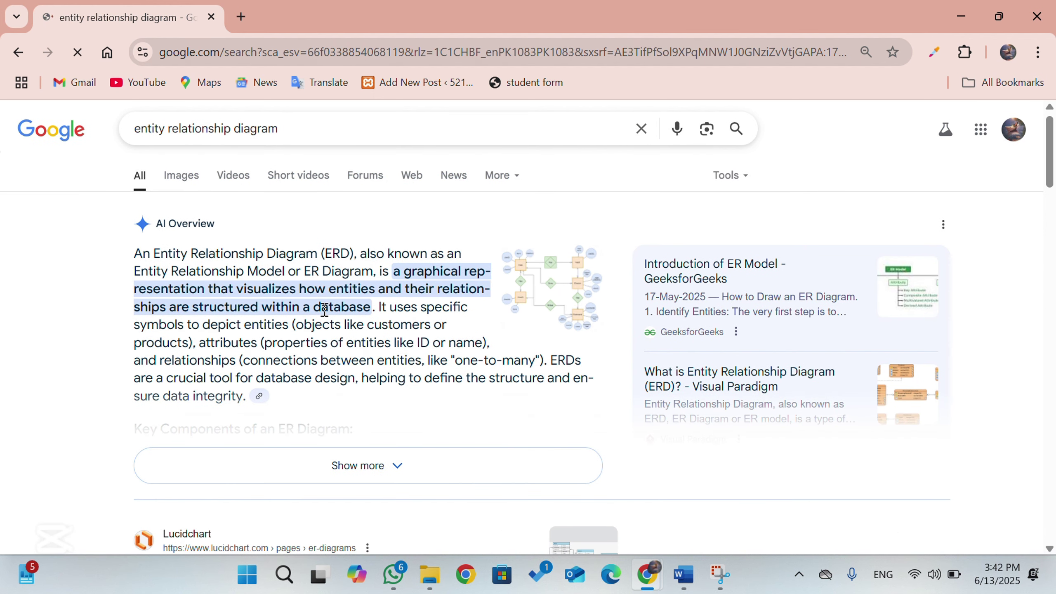
click(183, 175)
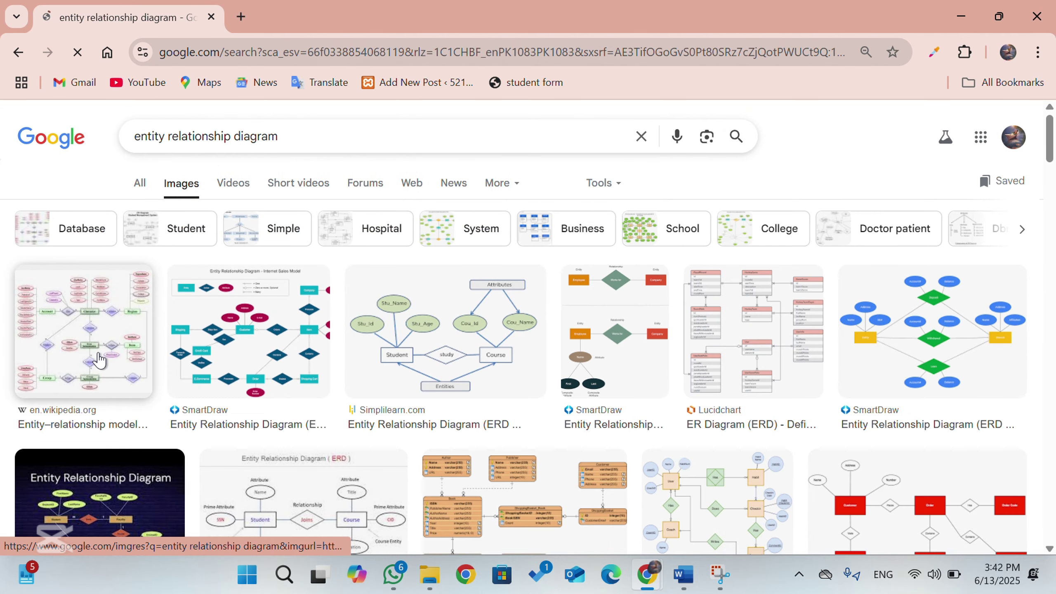
click(103, 325)
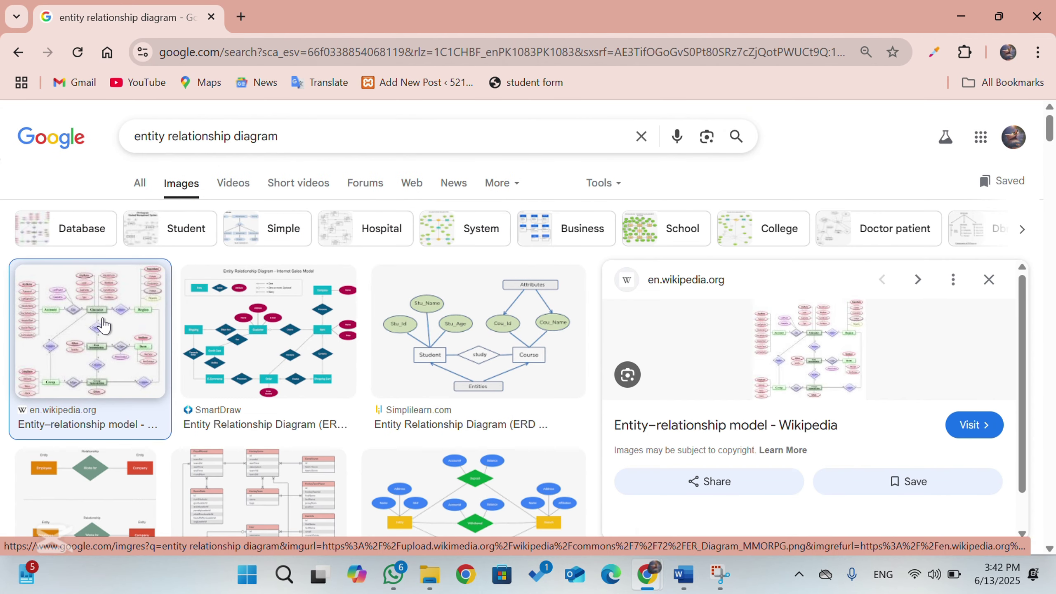
click(805, 367)
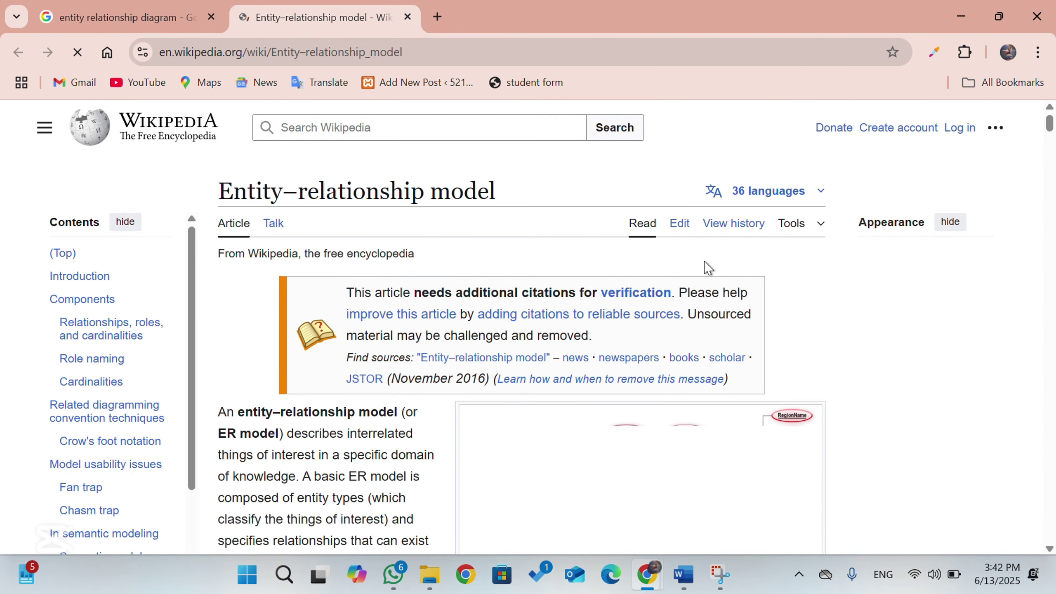
scroll(709, 268, down, 5)
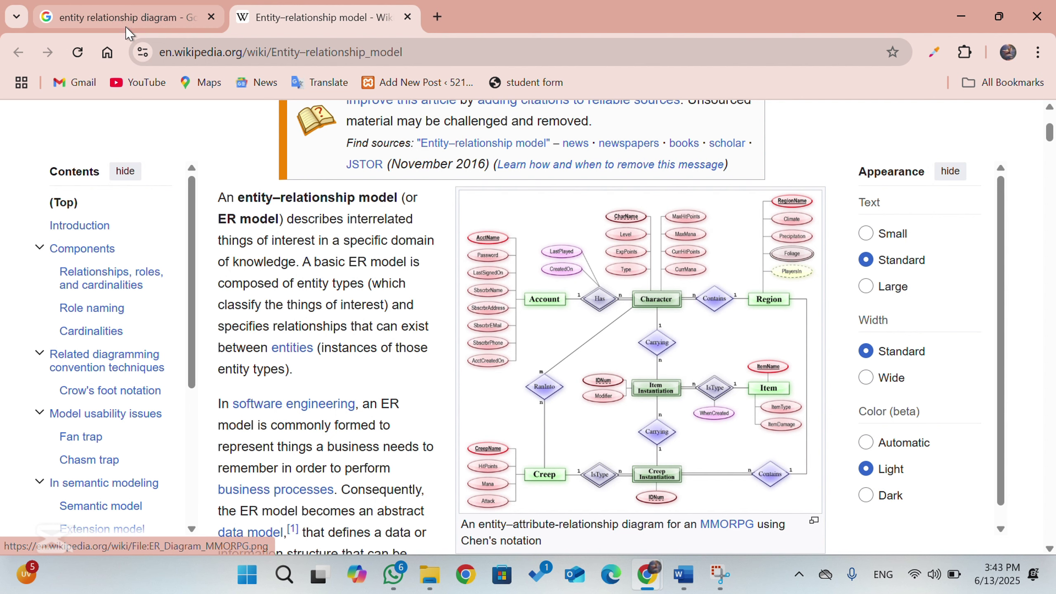
click(114, 18)
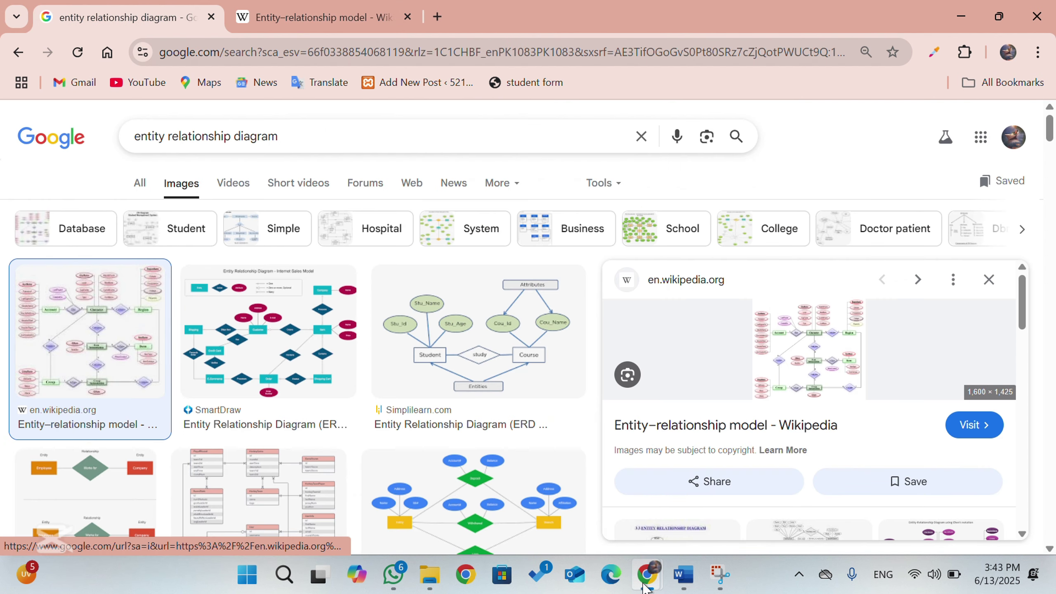
- Return to draw.io, cancel the open template selection and start a new diagram again
mouse_move(647, 576)
click(587, 526)
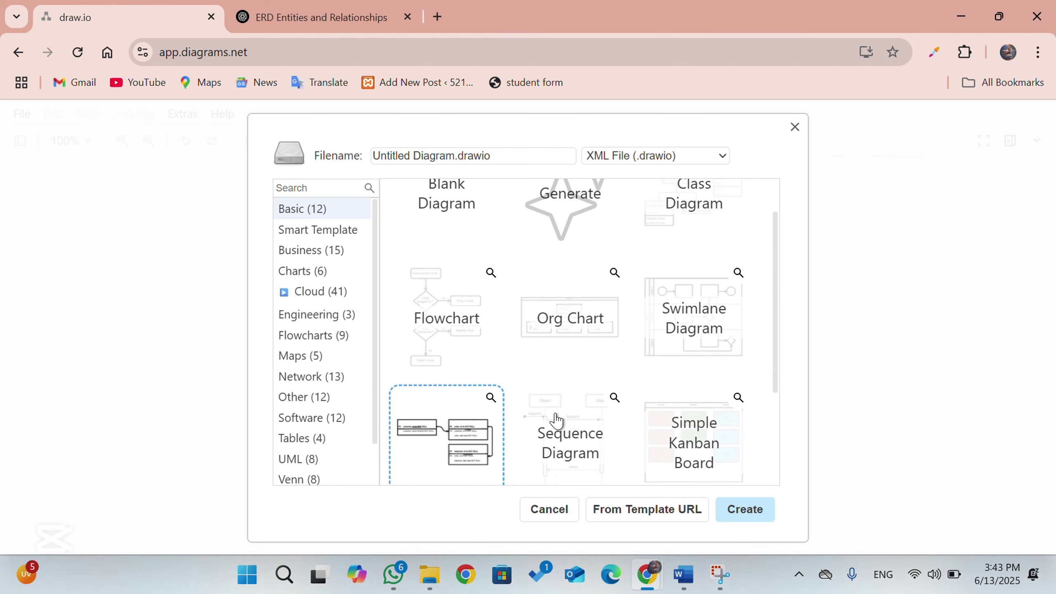
scroll(566, 338, up, 1)
scroll(568, 338, down, 1)
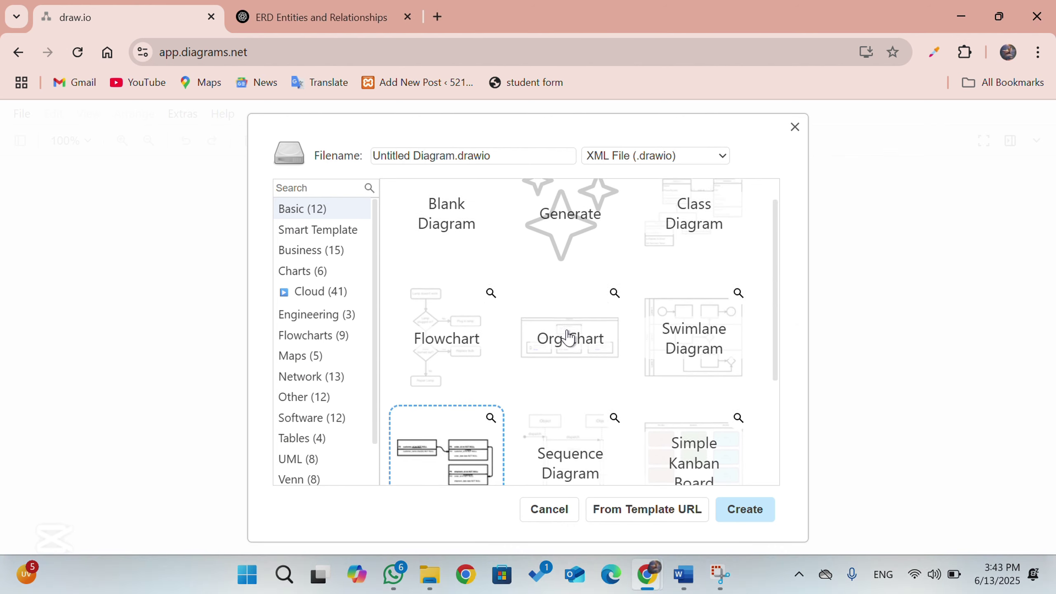
scroll(566, 341, up, 1)
click(572, 517)
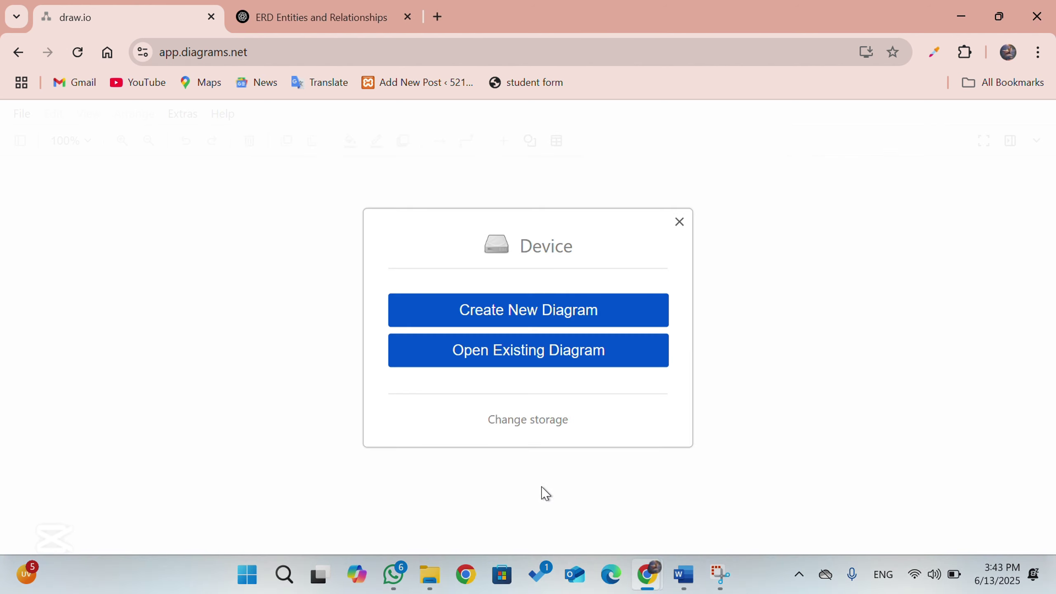
click(555, 317)
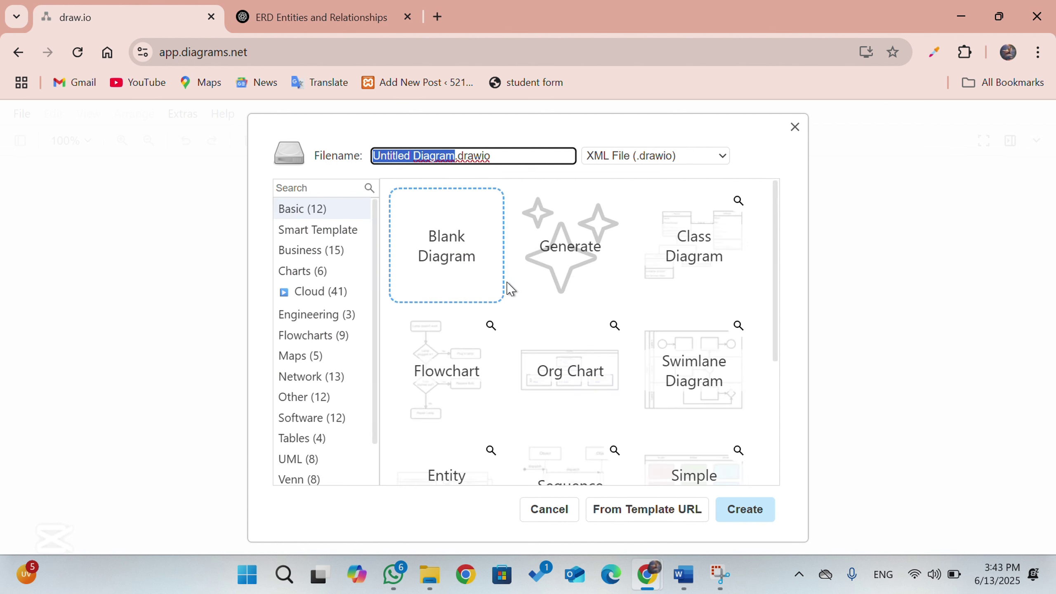
- Name the new blank diagram erd and set its file format to Editable Bitmap Image (.png)
key(BackSpace)
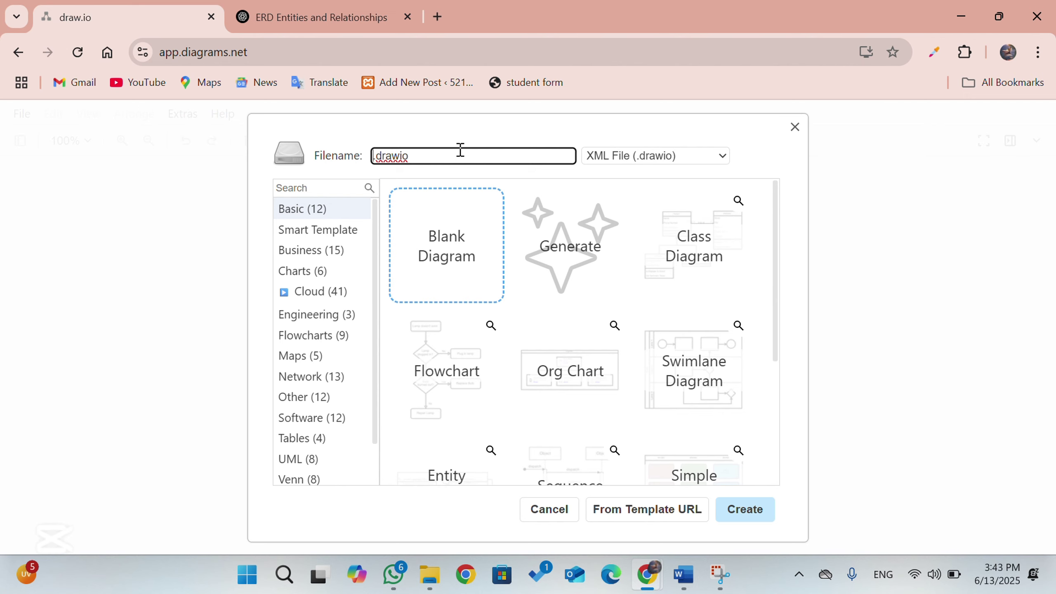
text(erd)
click(701, 160)
click(690, 196)
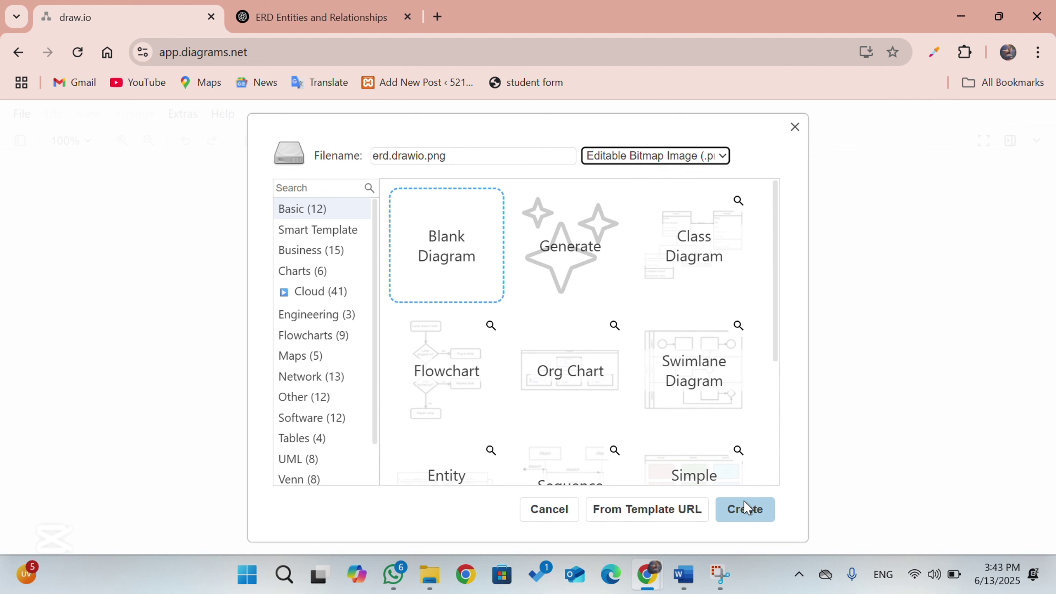
- Create the blank diagram and save it as erd.drawio.png in the AI Smart Habit Tracker folder
click(751, 512)
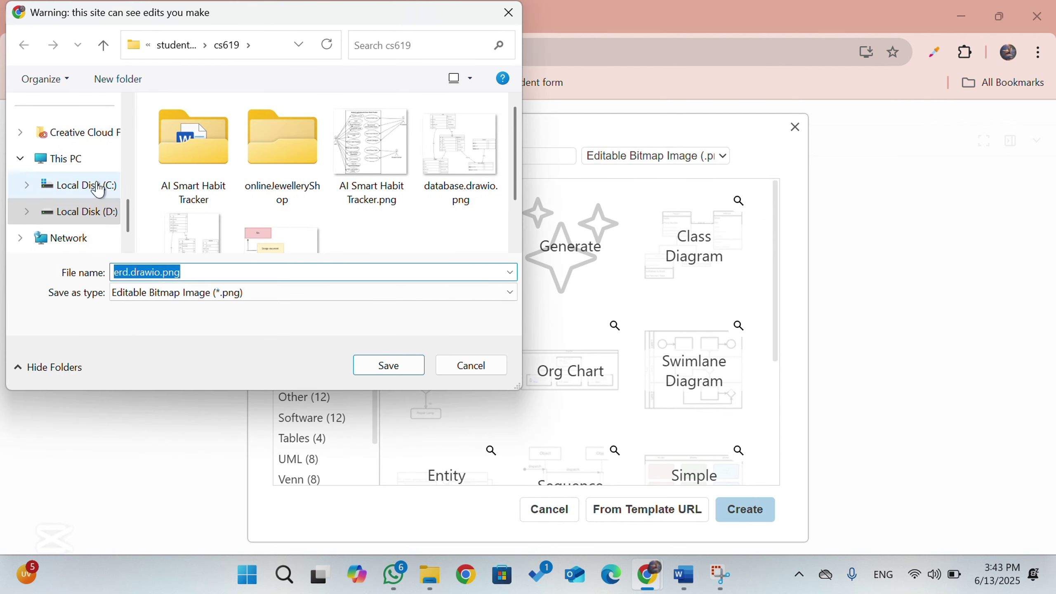
double_click(203, 167)
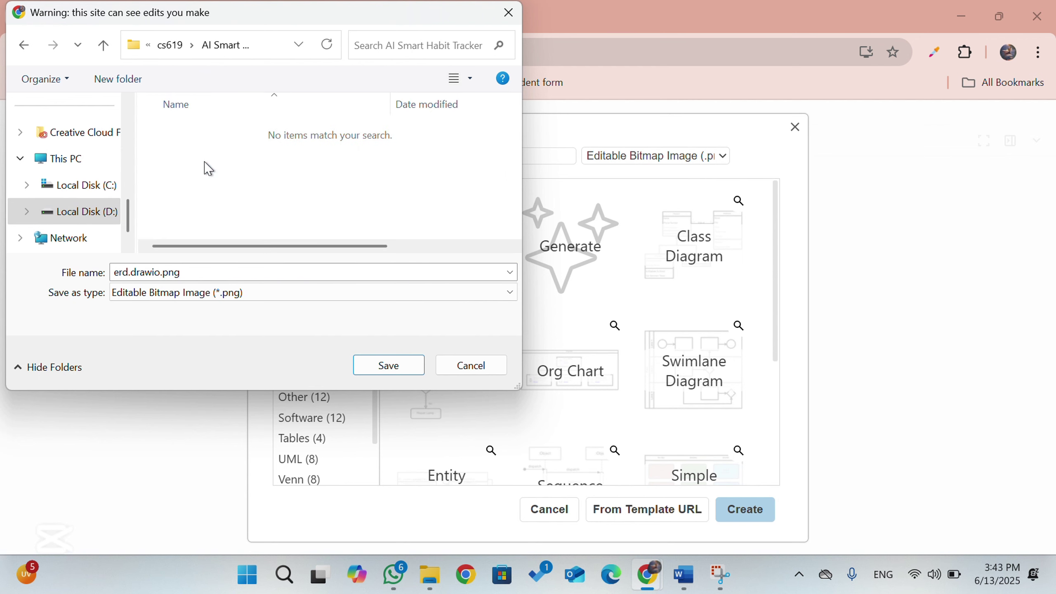
click(384, 365)
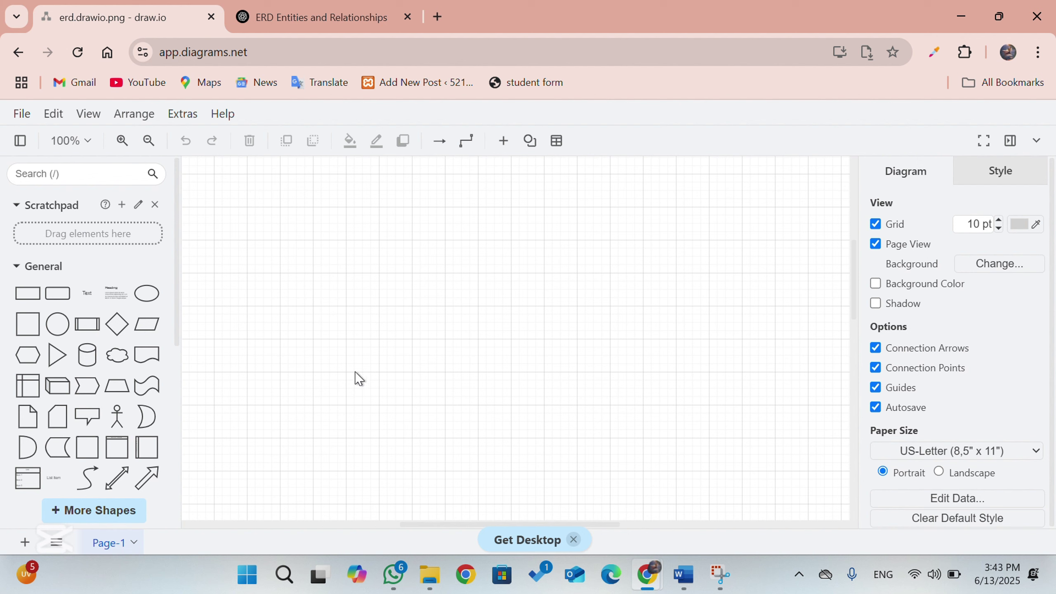
- Insert an ellipse in the upper-left part of the page and a rectangle just to the right of it
click(151, 295)
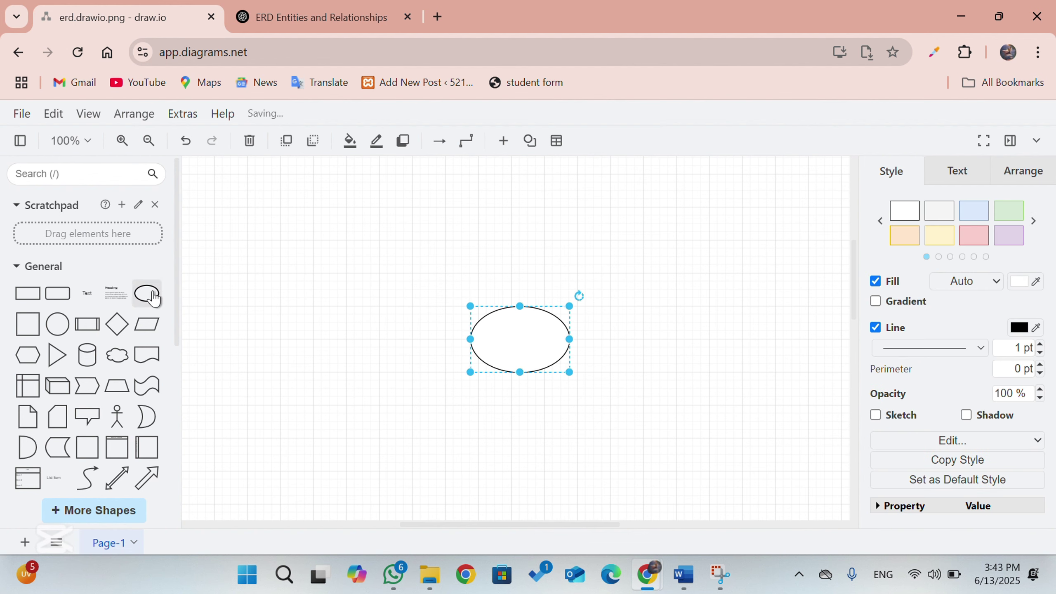
drag(504, 329, 282, 240)
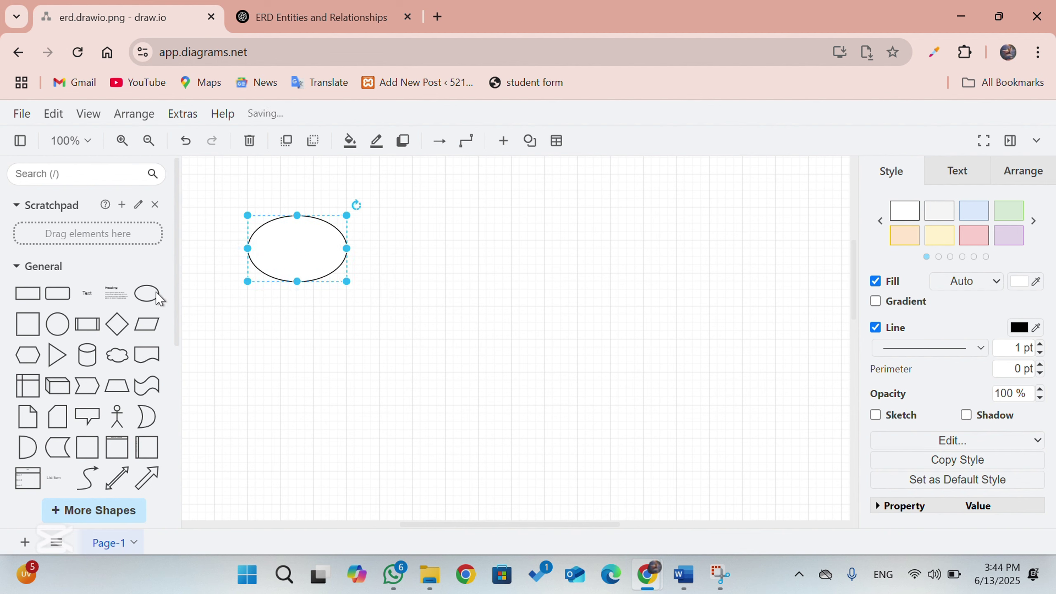
click(27, 293)
drag(516, 349, 416, 281)
- Check the first entity in ChatGPT's Entities & Attributes list and label the rectangle User in draw.io
click(326, 25)
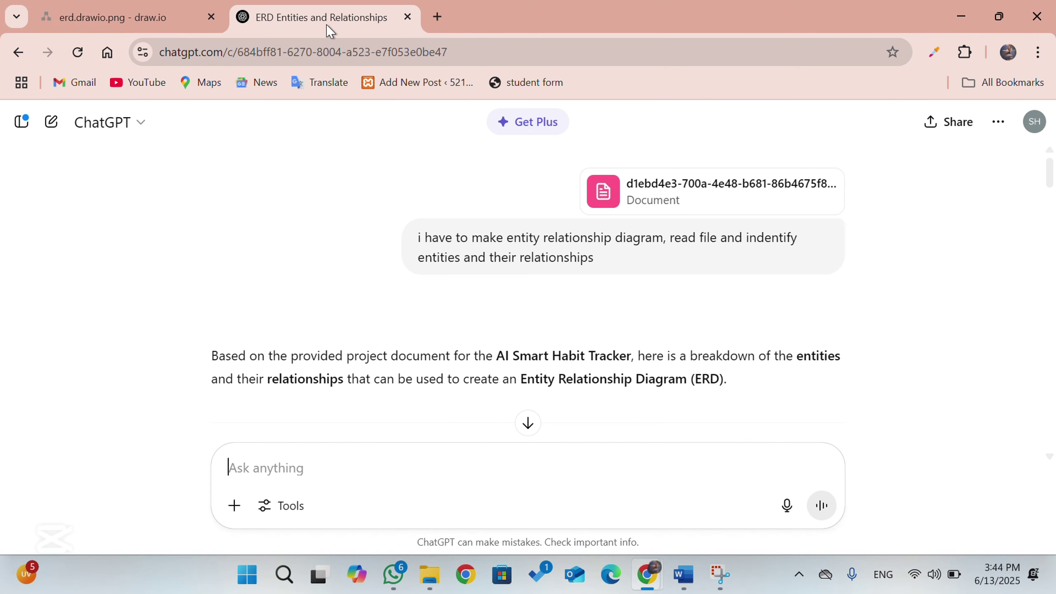
scroll(424, 231, down, 5)
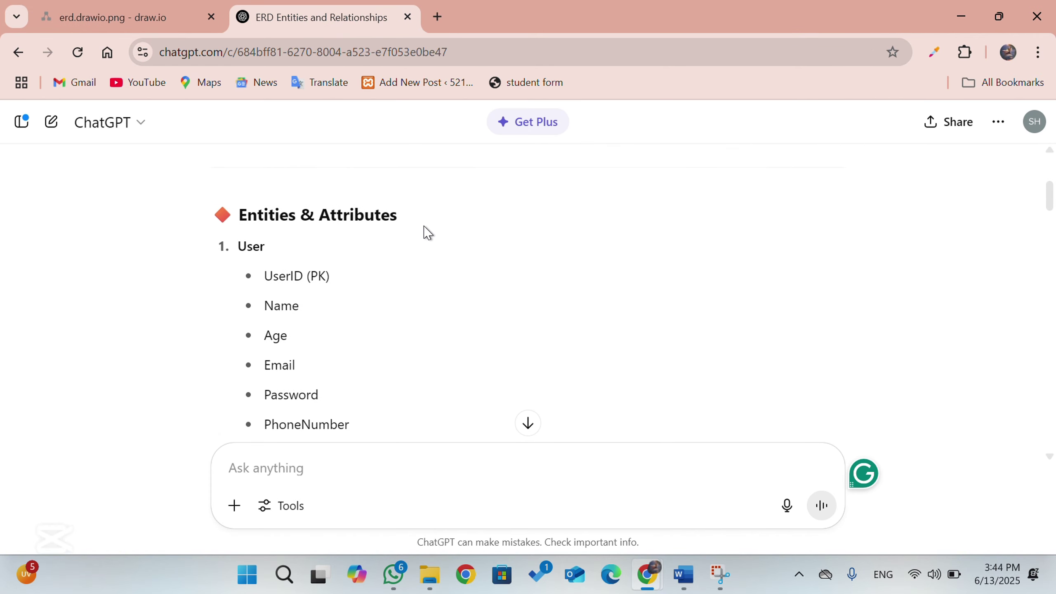
click(150, 25)
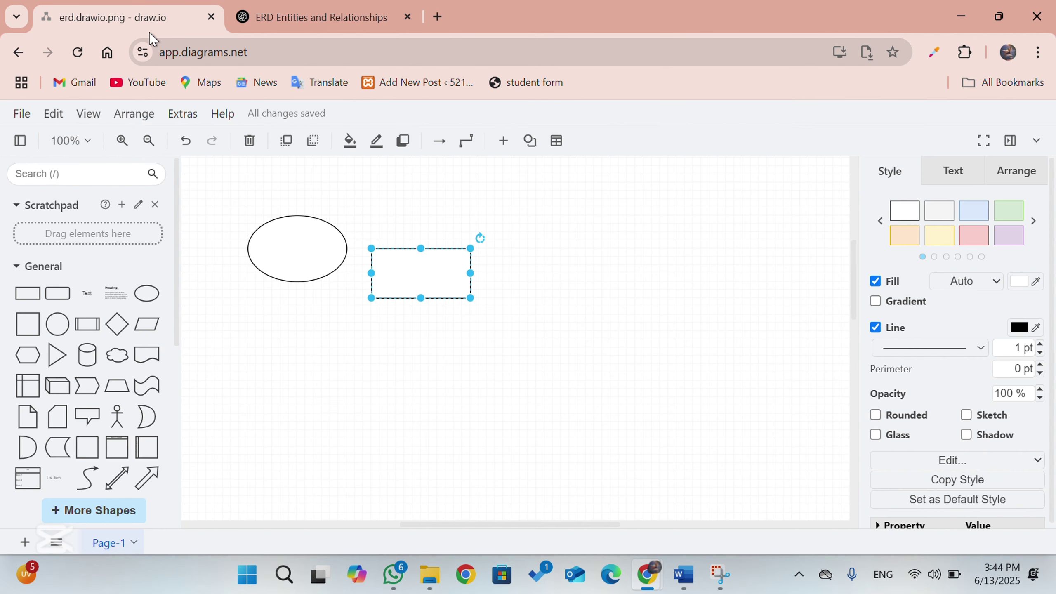
double_click(393, 273)
text(U)
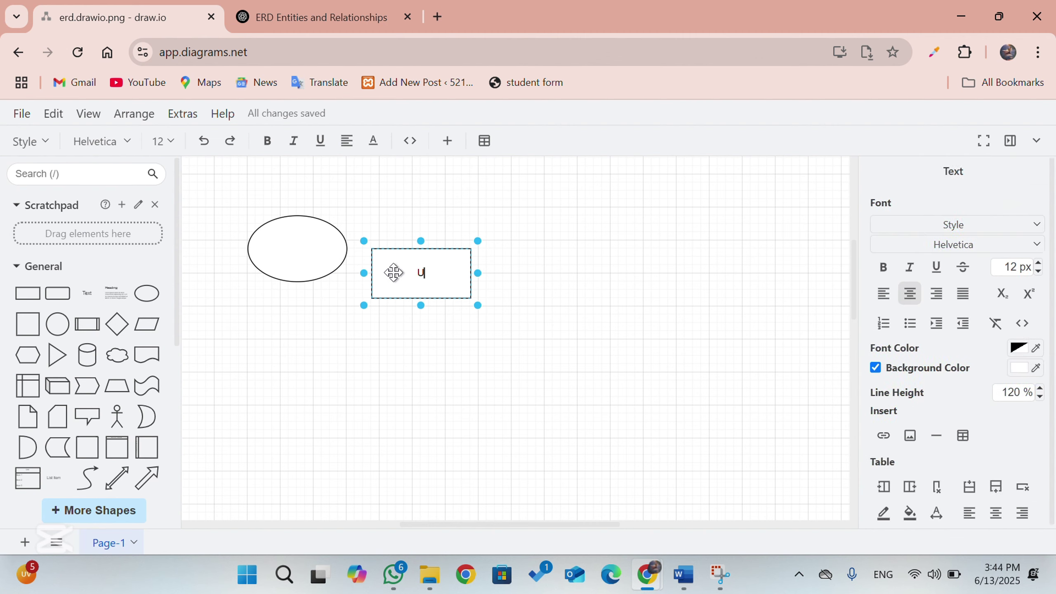
text(ser)
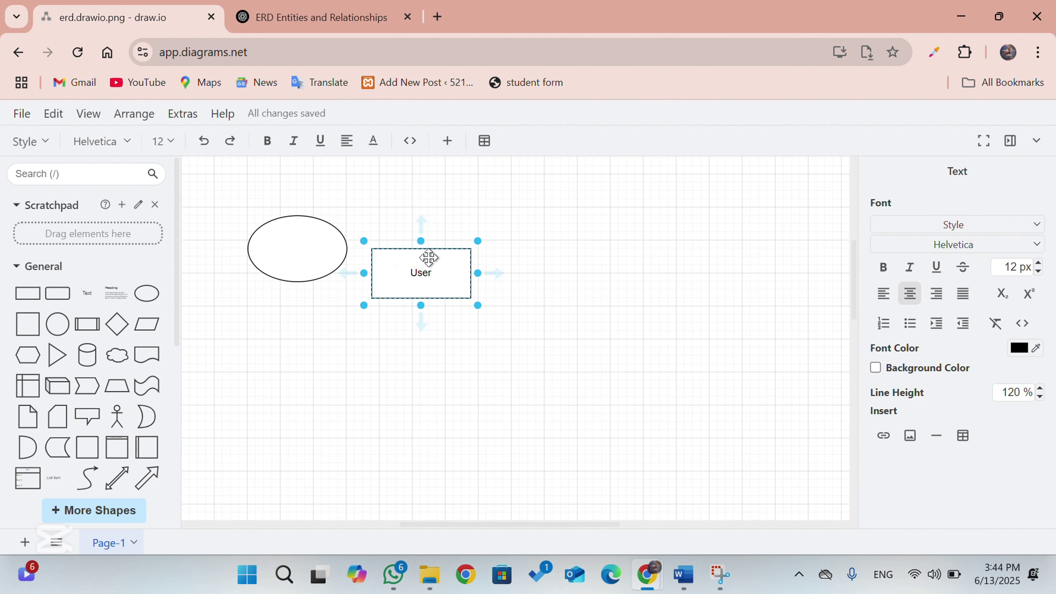
- Look up the User entity's attributes in ChatGPT, return to draw.io and label the ellipse Name
click(338, 8)
scroll(333, 382, down, 2)
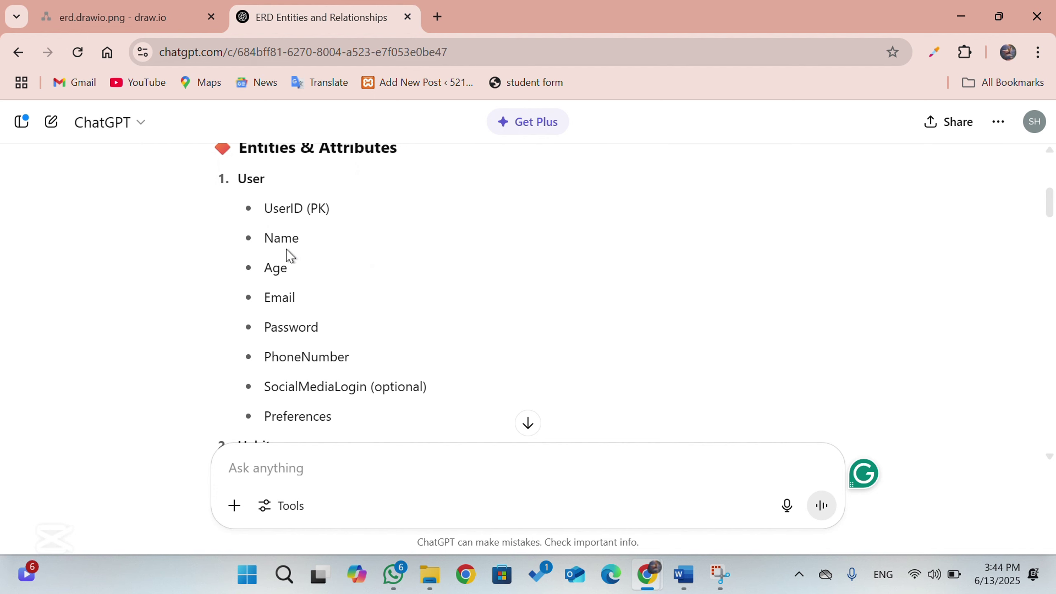
scroll(293, 326, down, 1)
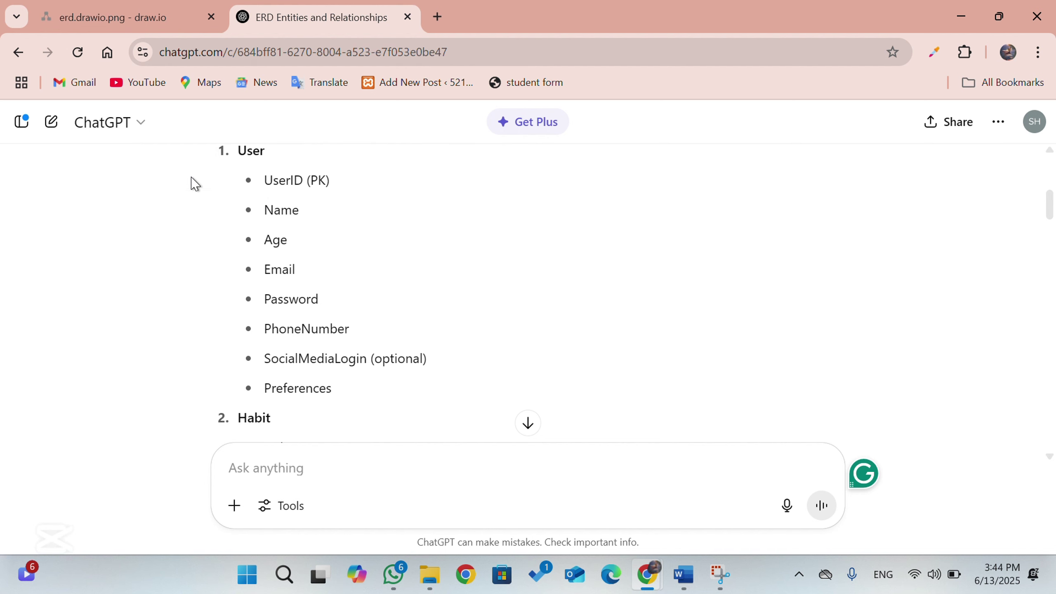
click(138, 25)
click(295, 261)
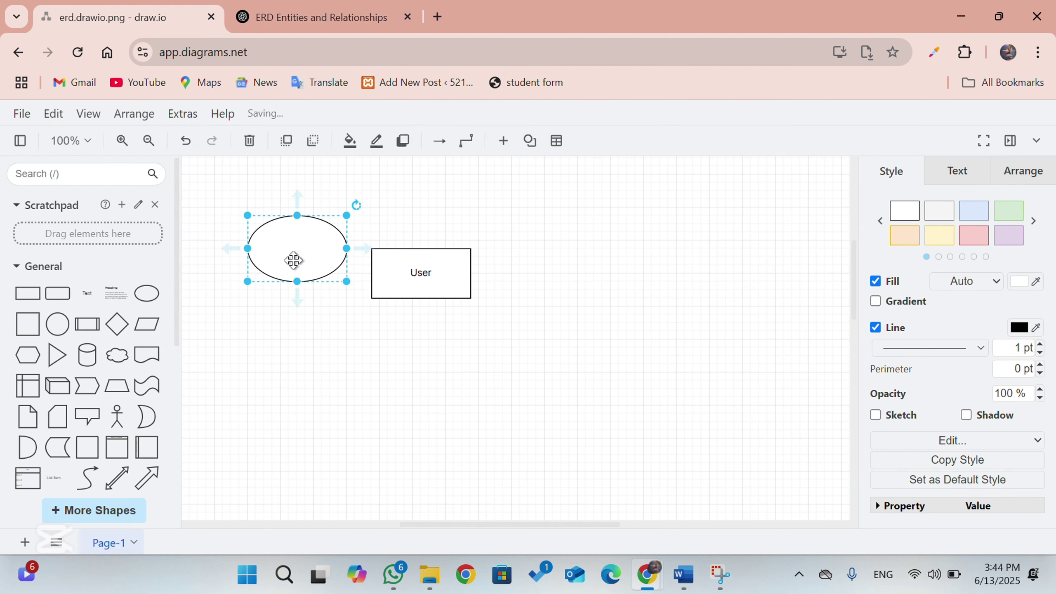
double_click(294, 261)
text(Name)
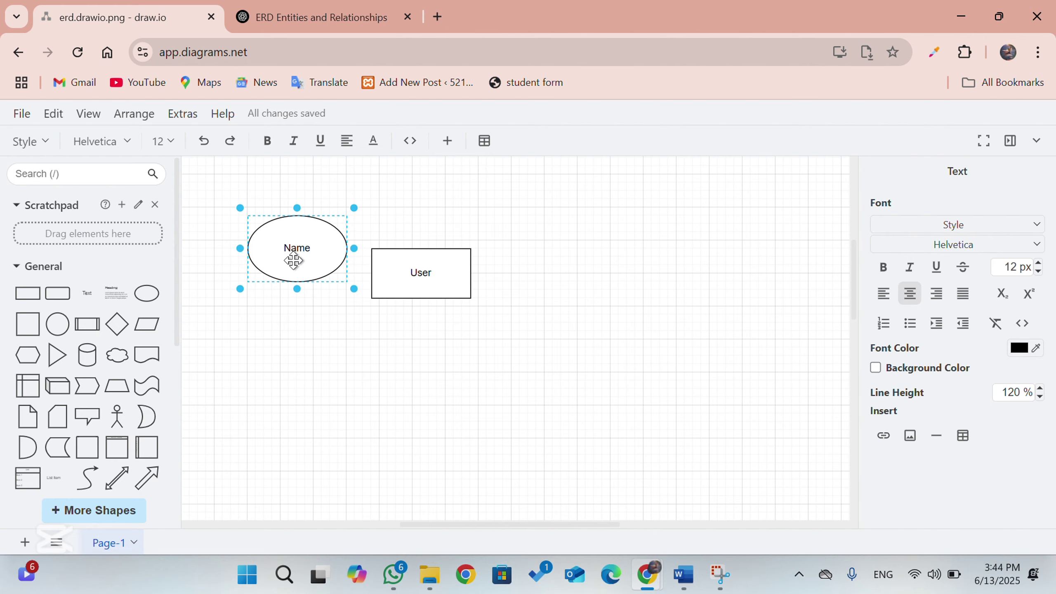
- Recheck the User attributes in ChatGPT, duplicate the Name ellipse in draw.io and place the copy directly above the original
click(360, 14)
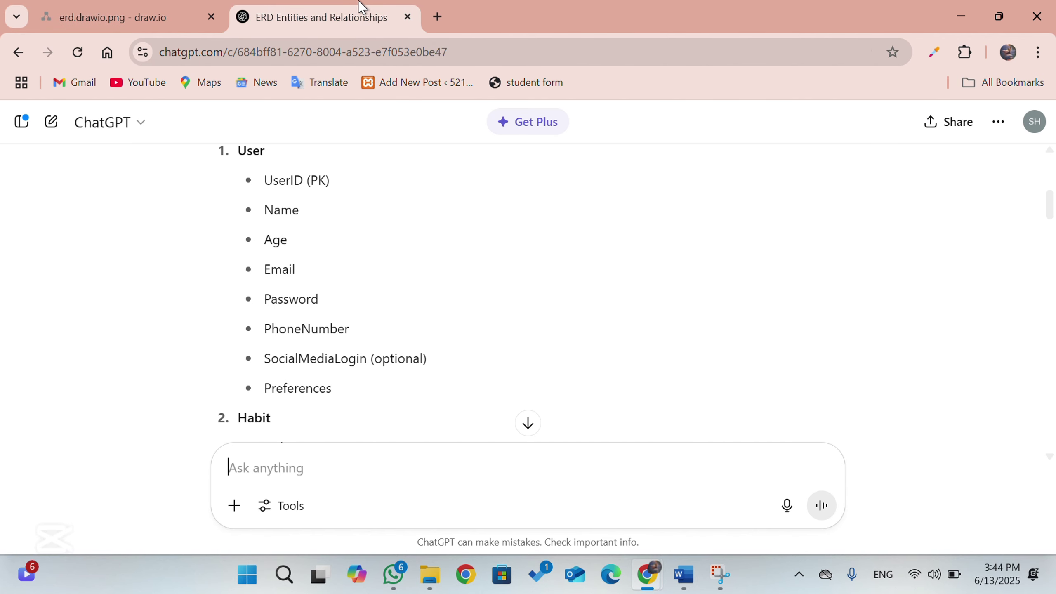
click(148, 26)
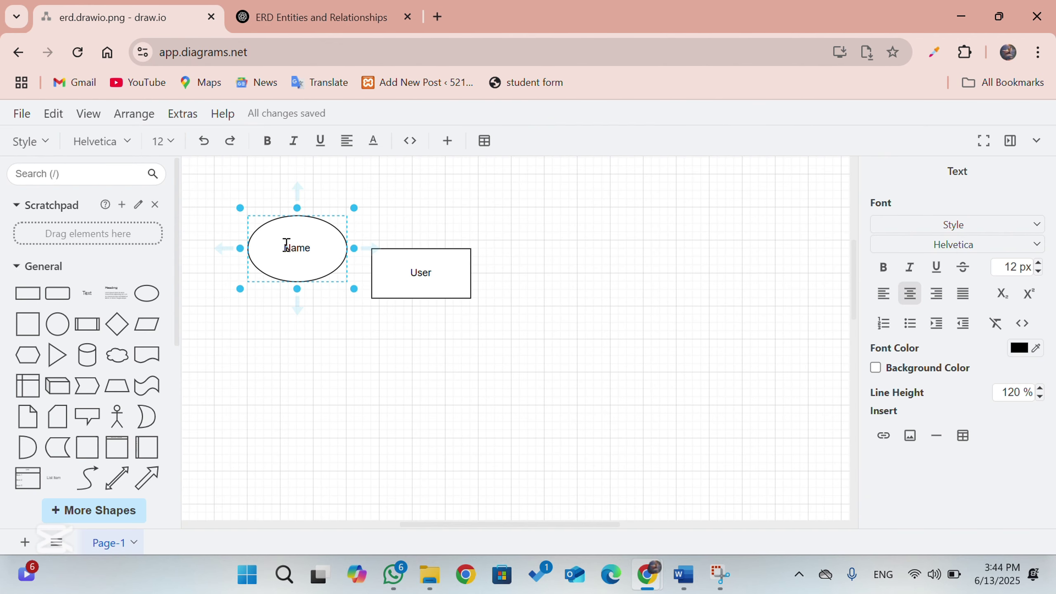
key(ctrl+d)
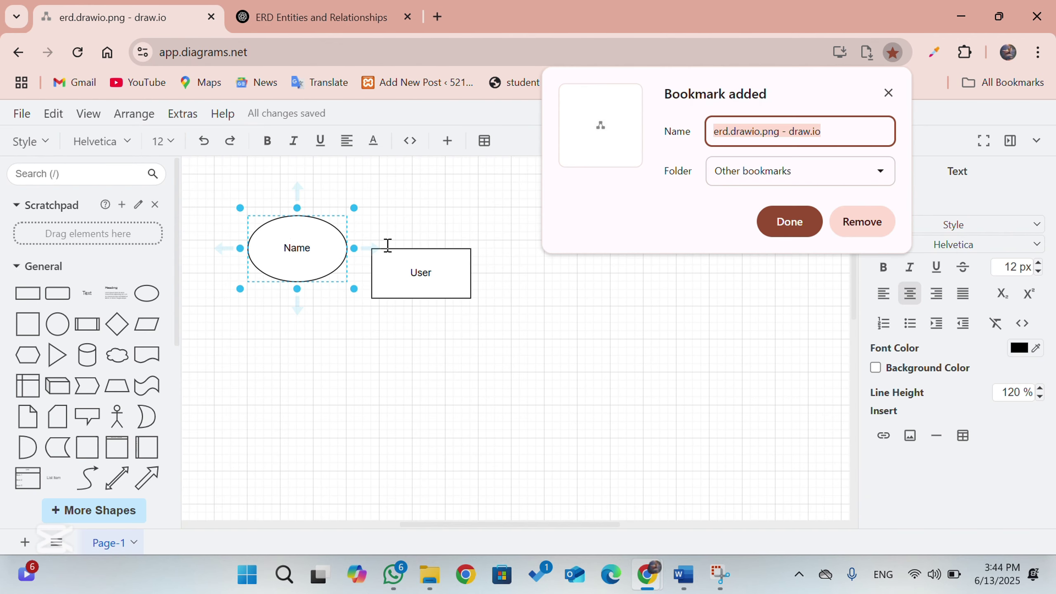
click(871, 226)
right_click(303, 244)
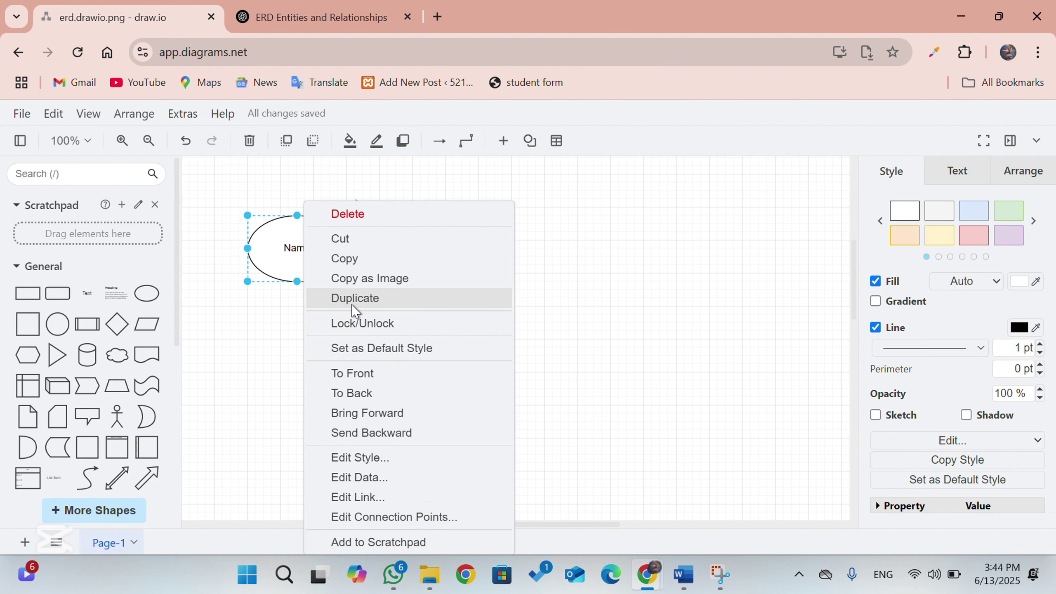
click(353, 298)
drag(295, 266, 287, 200)
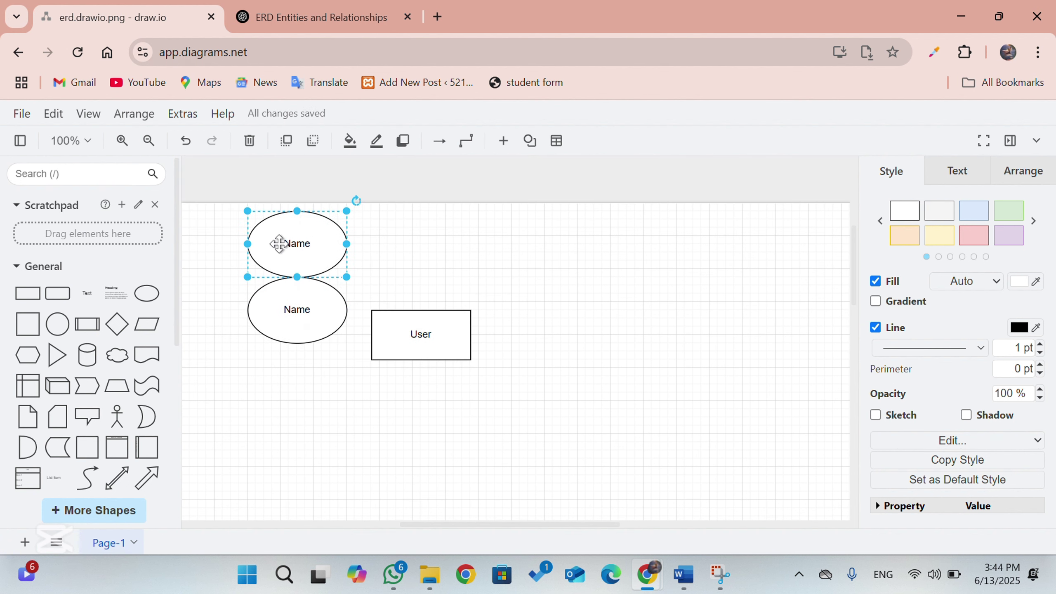
- Change the label of the upper Name ellipse to UserID (PK)
double_click(278, 244)
click(279, 245)
double_click(279, 244)
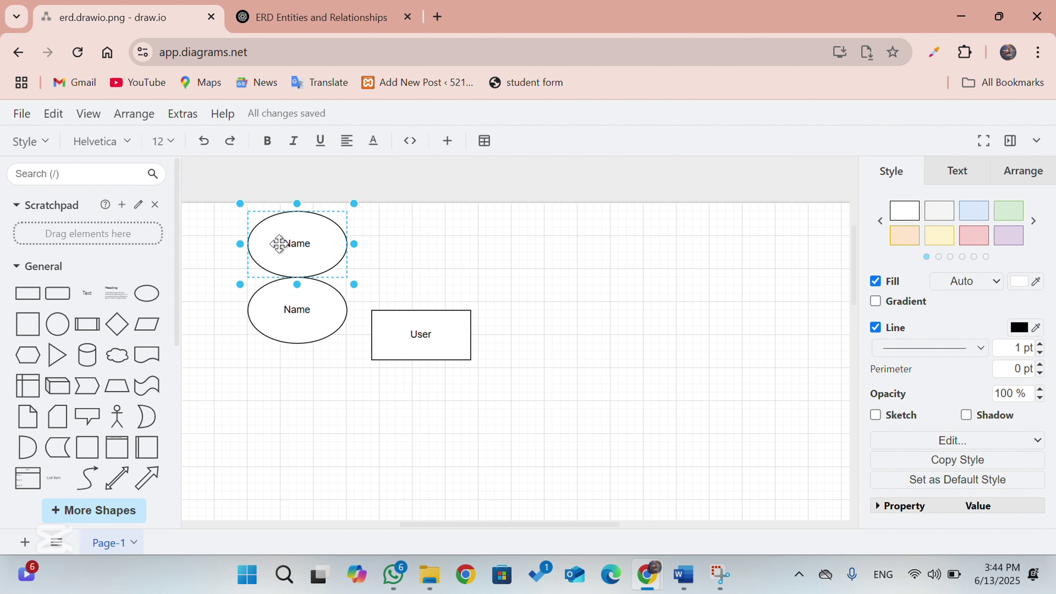
text(Us)
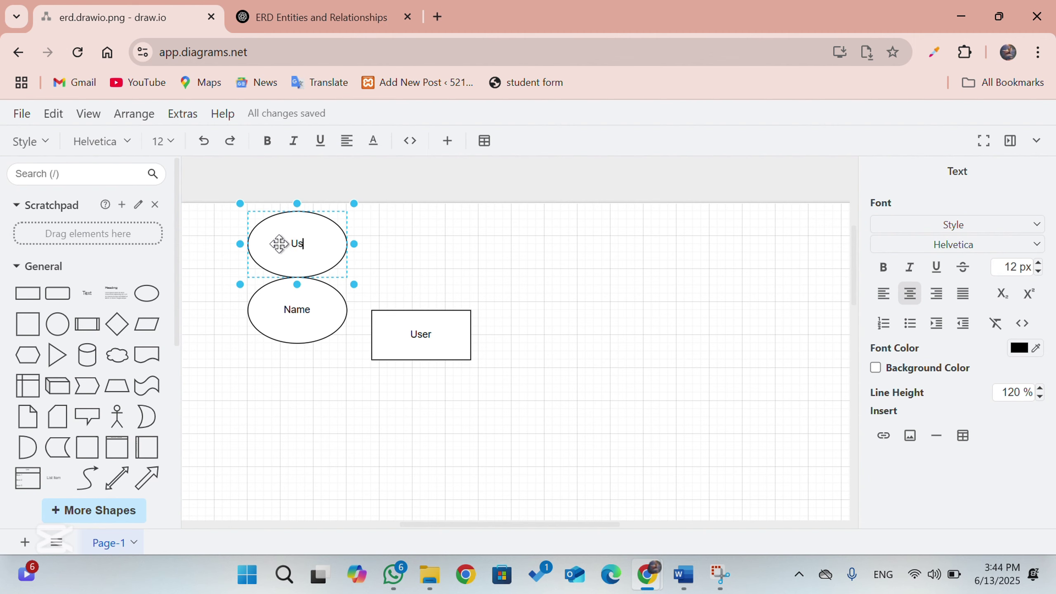
text(erID  (PK))
- Flatten the UserID (PK) and Name ellipses to about half their height and align them in one column
drag(298, 283, 296, 245)
click(298, 311)
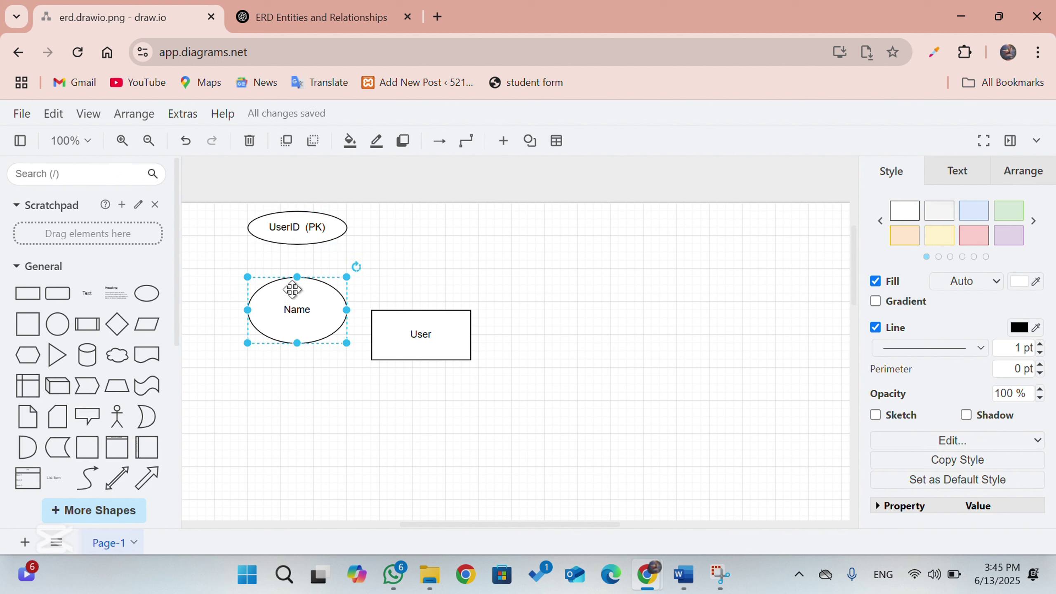
drag(293, 290, 284, 265)
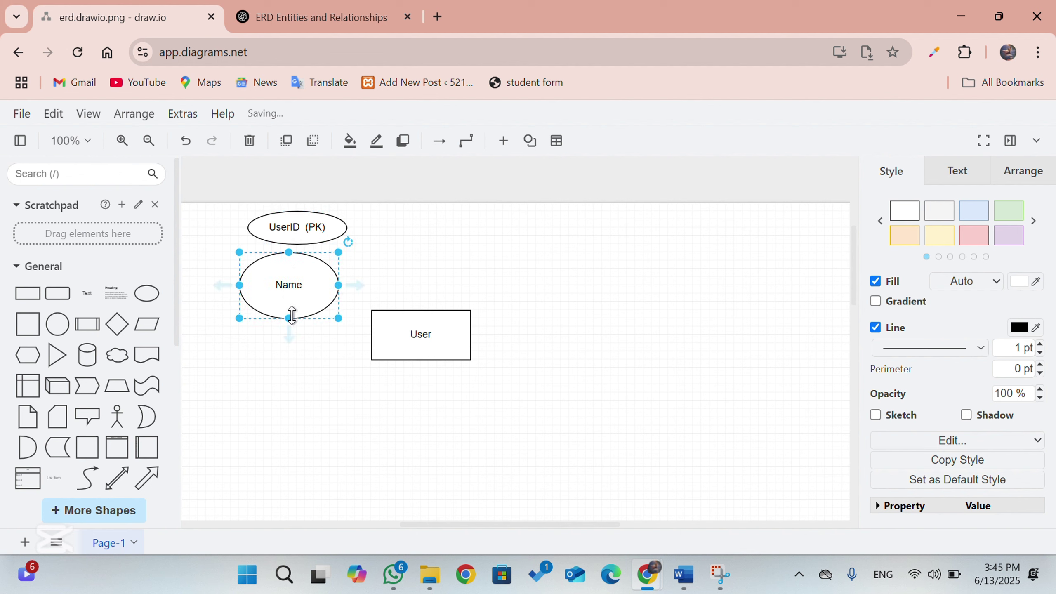
drag(292, 315, 291, 285)
drag(296, 228, 286, 238)
click(288, 268)
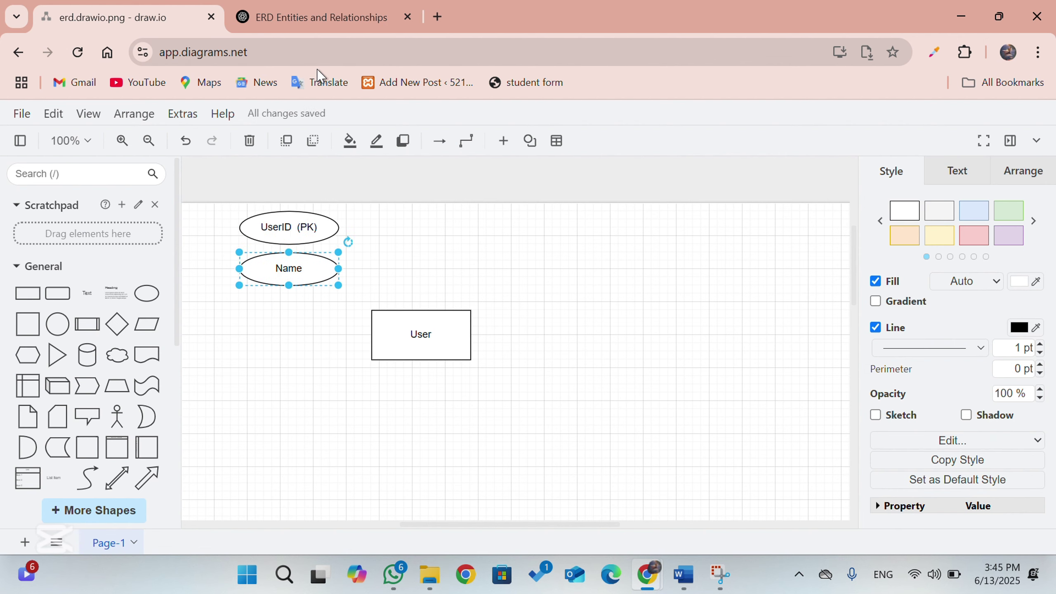
- Check the next User attribute in ChatGPT, duplicate the Name ellipse in draw.io, place the copy below it and clear its label
click(320, 17)
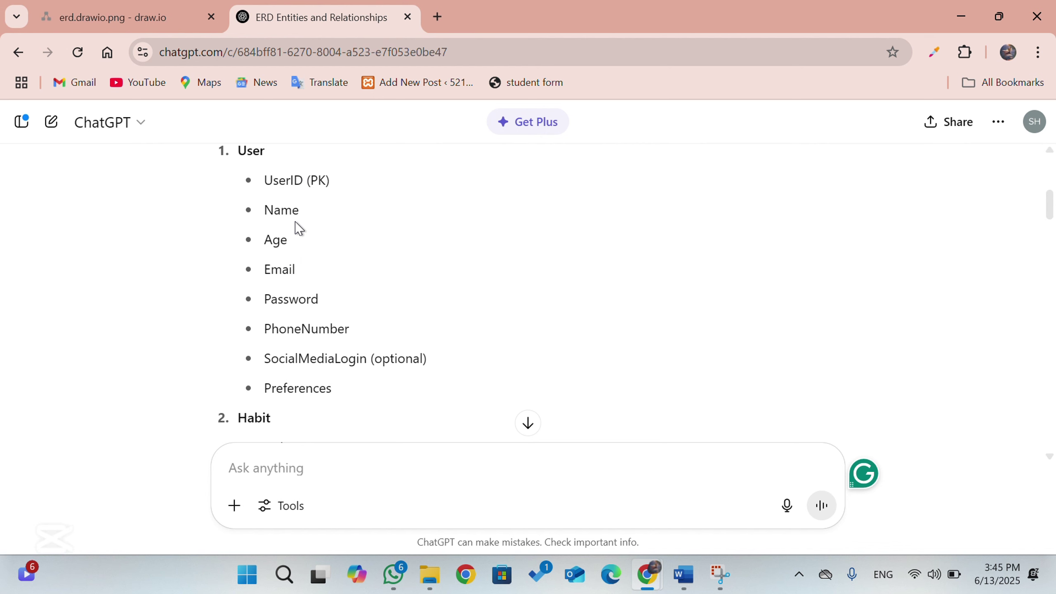
click(153, 16)
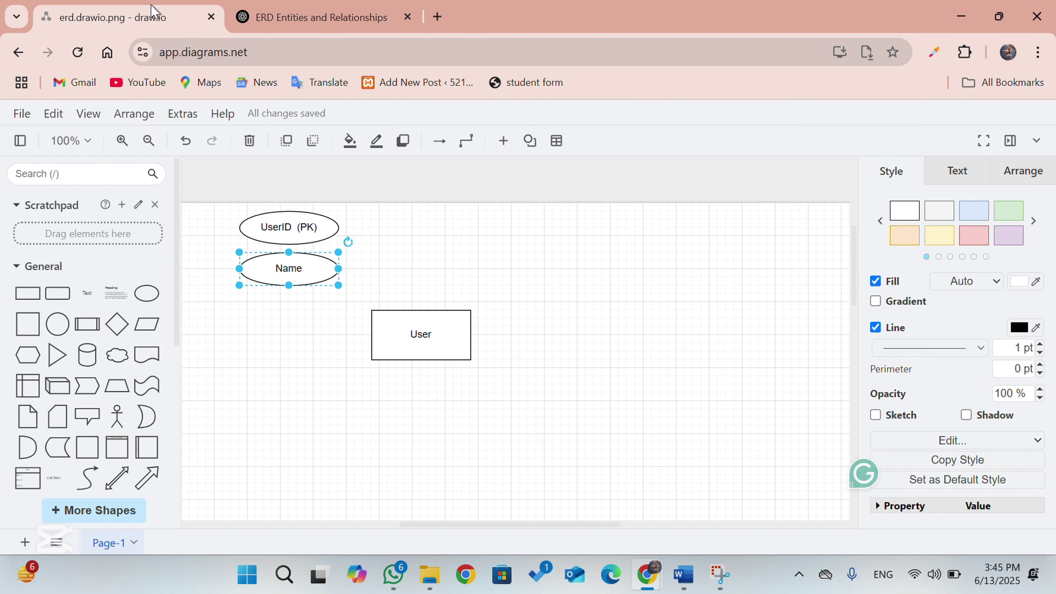
right_click(285, 281)
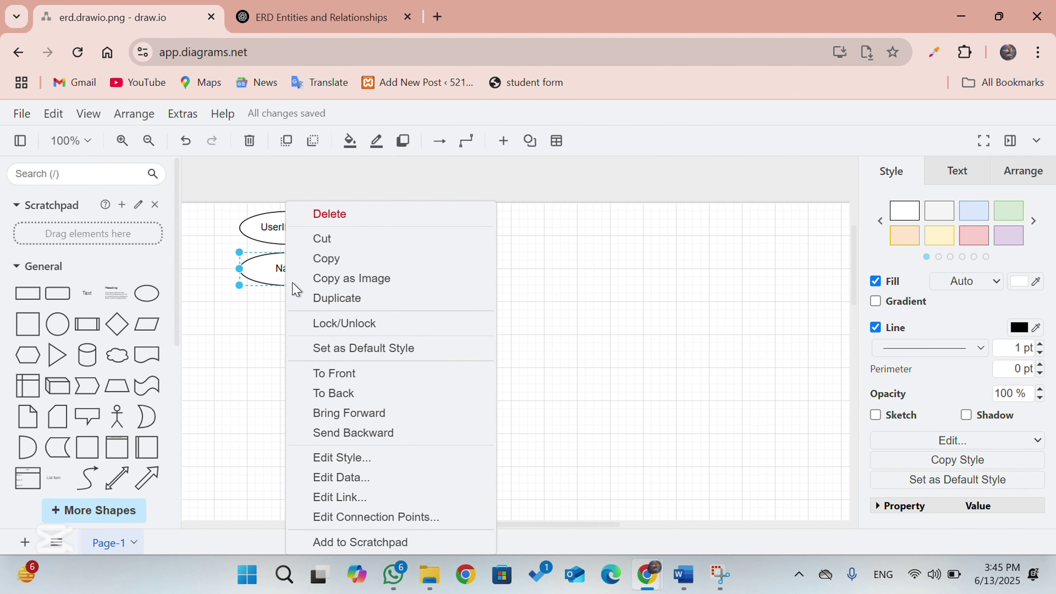
click(310, 300)
drag(284, 286, 275, 318)
double_click(275, 319)
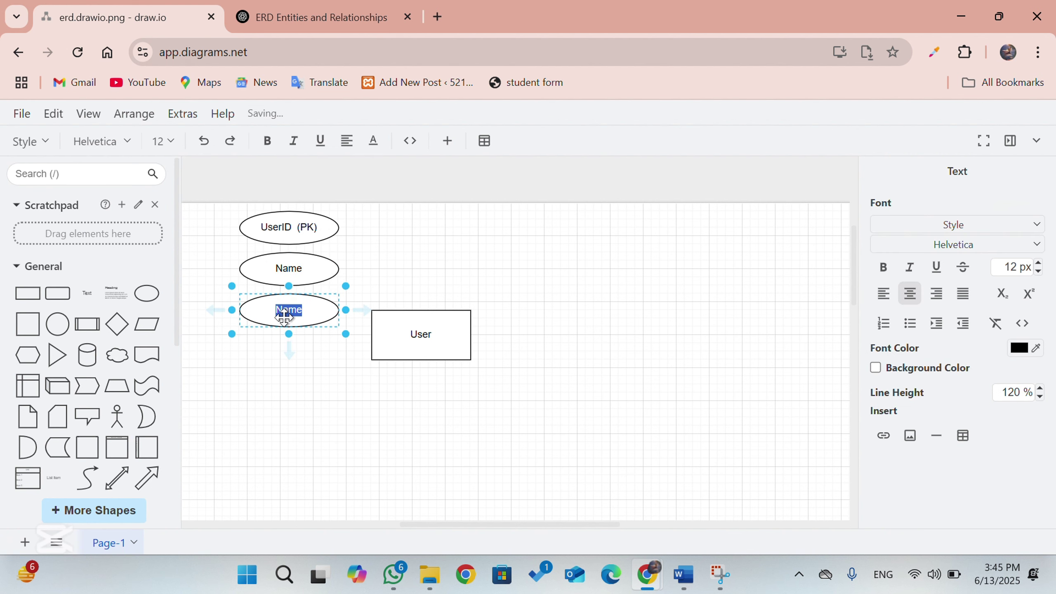
key(BackSpace)
- Duplicate the blank ellipse twice and stack the two copies beneath it in the attribute column
right_click(288, 317)
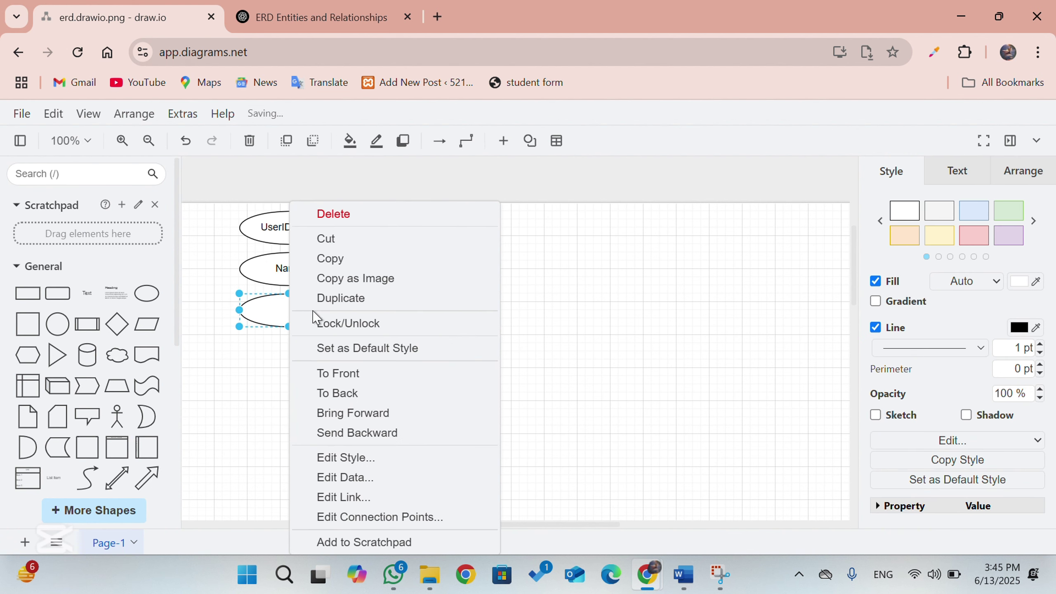
click(320, 300)
right_click(296, 311)
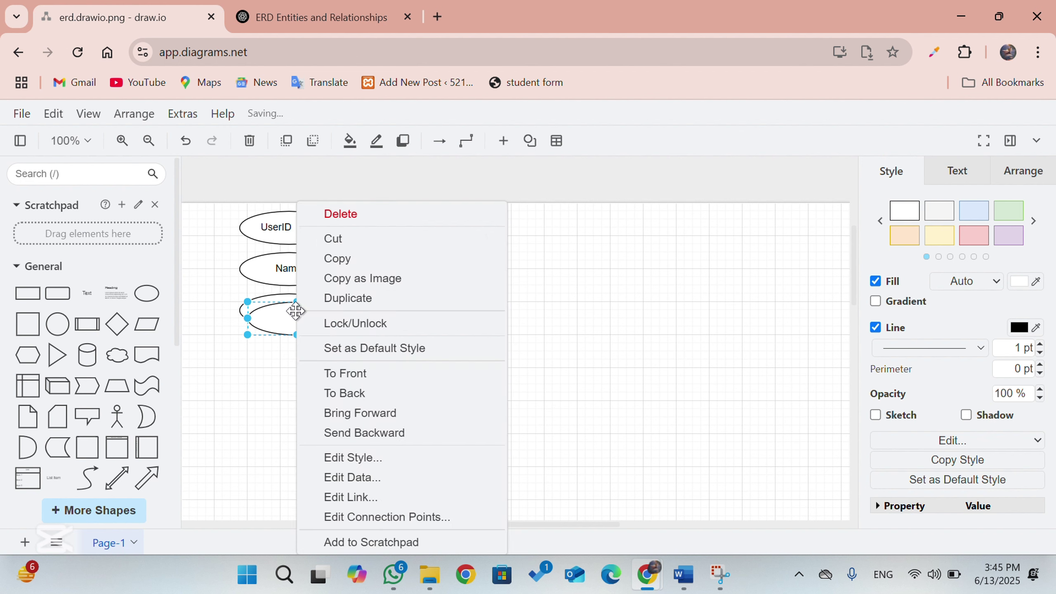
click(337, 298)
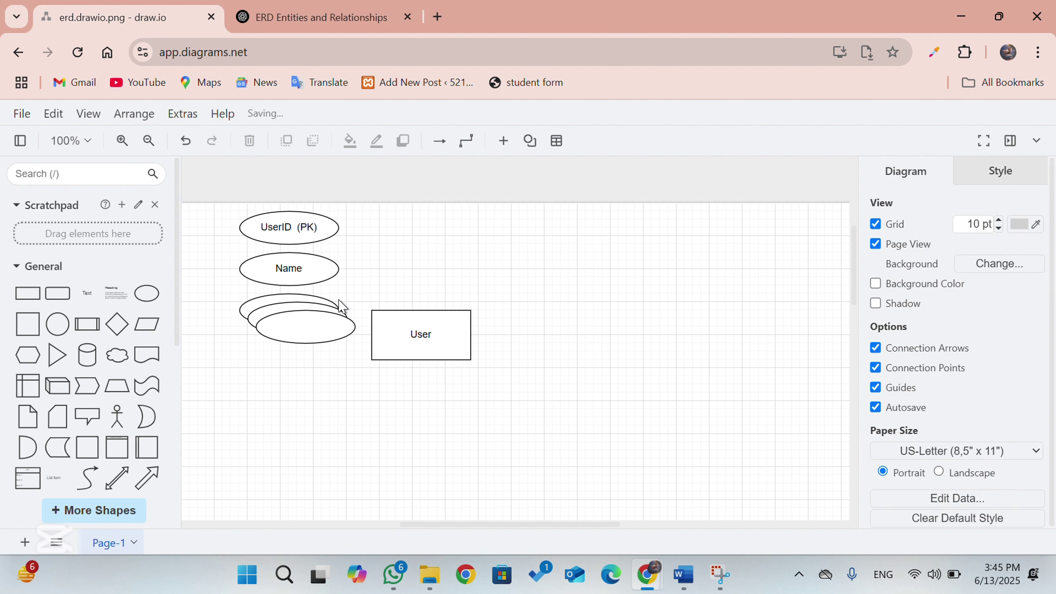
drag(316, 329, 289, 376)
click(296, 329)
click(297, 353)
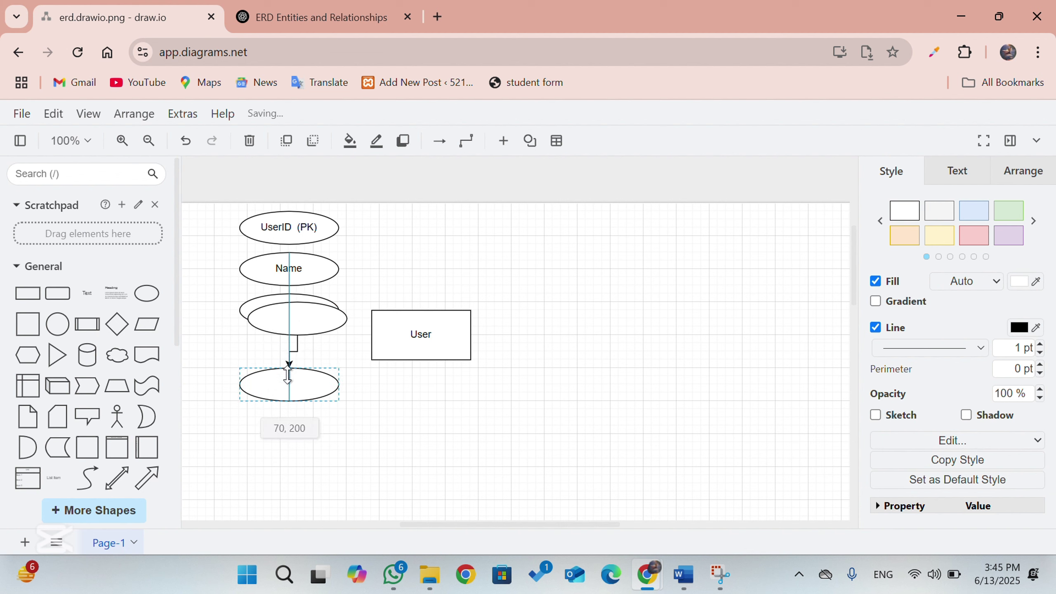
drag(293, 334, 285, 358)
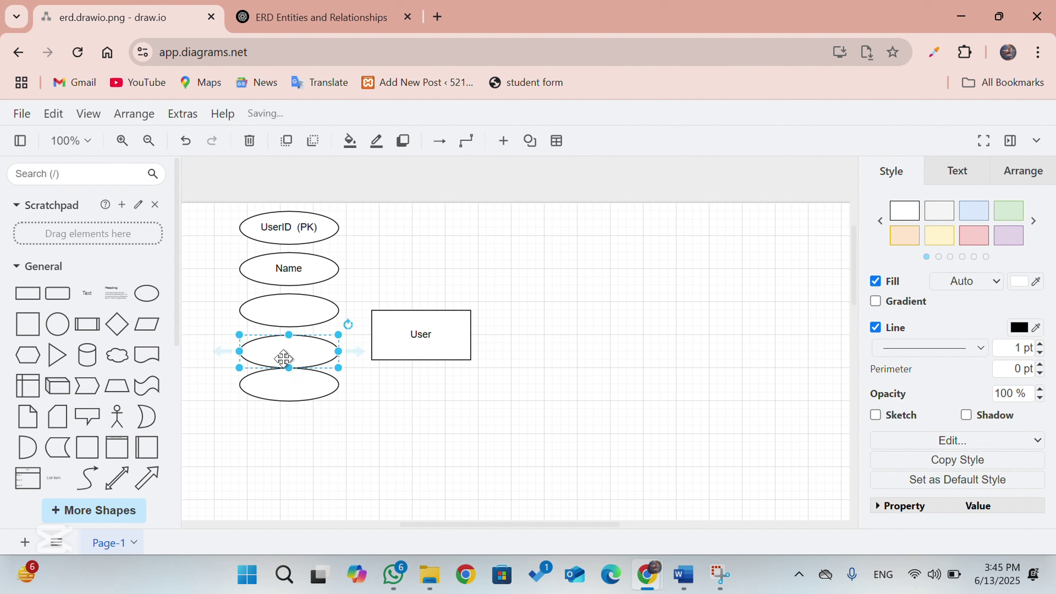
- Label the three blank ellipses below Name age, email and pasword in descending order, and return to ChatGPT's list of User attributes
click(285, 306)
double_click(284, 306)
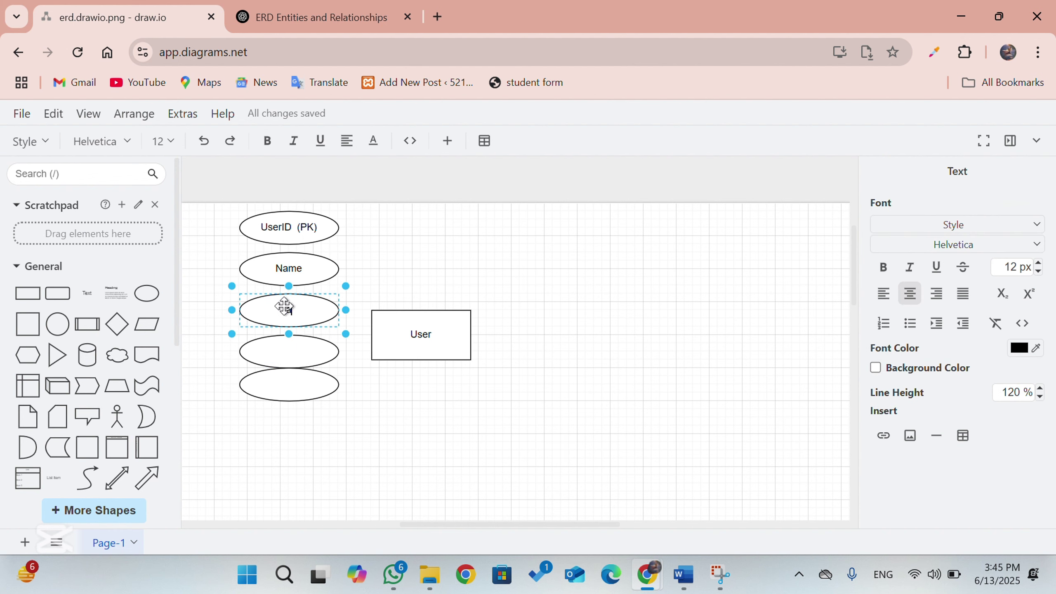
click(282, 371)
click(287, 349)
double_click(289, 351)
text(email)
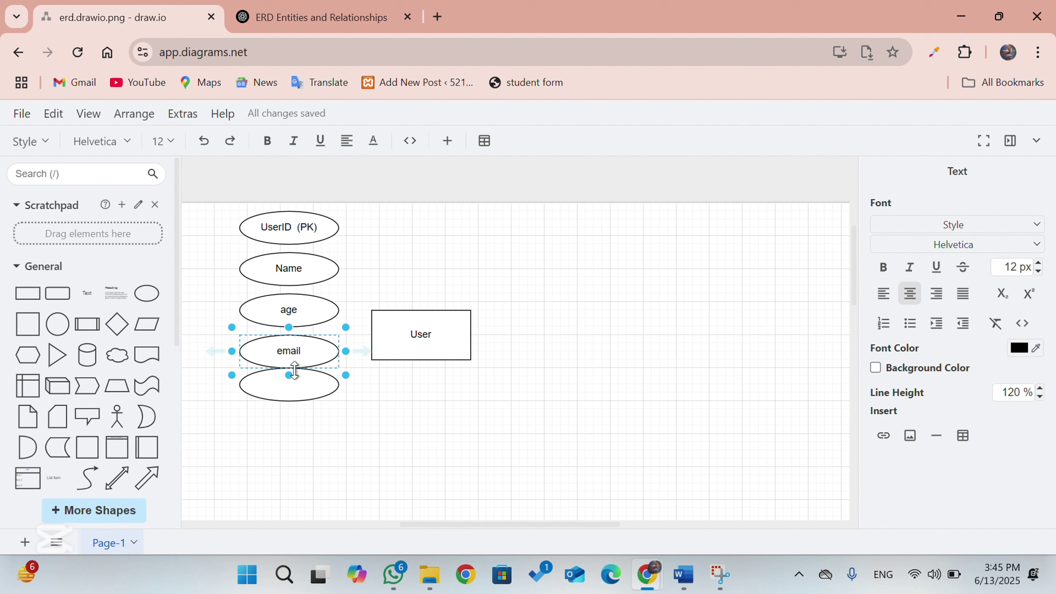
click(298, 384)
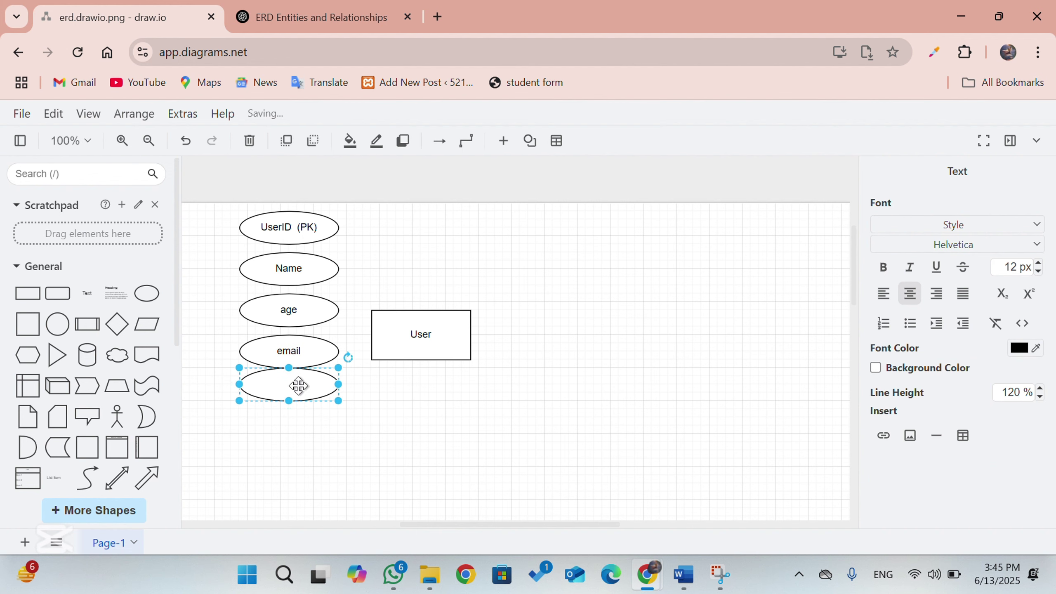
text(paswo)
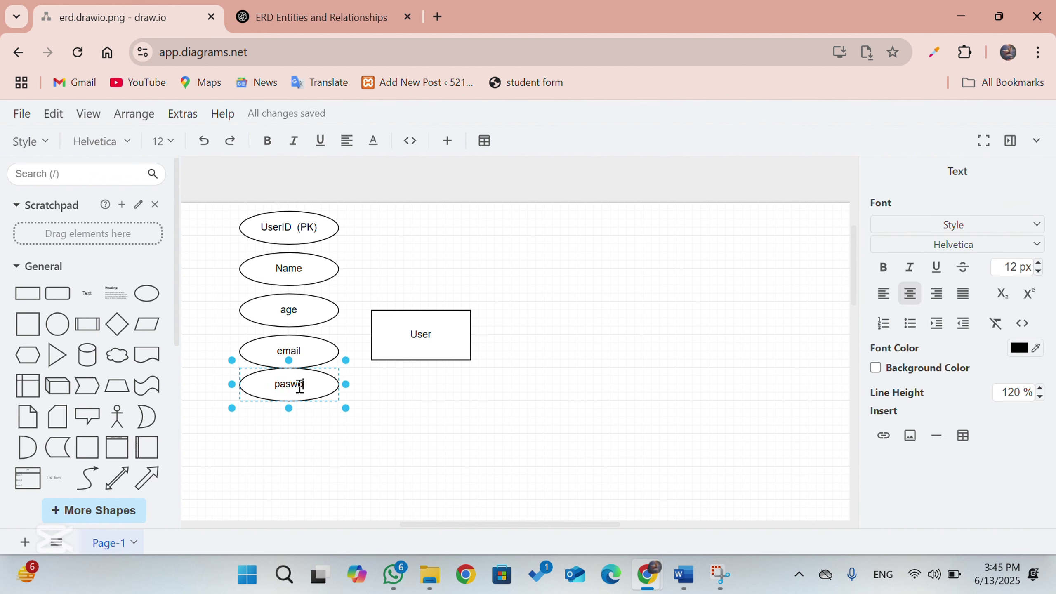
text(rd)
click(314, 17)
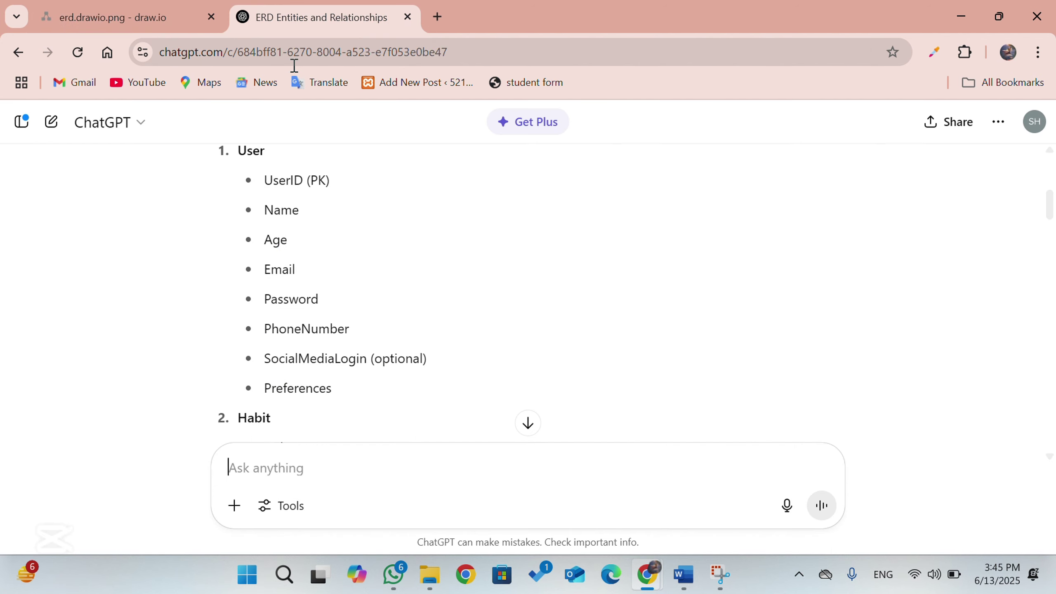
- Check the remaining User attributes in ChatGPT, then duplicate the pasword ellipse twice in draw.io and stack both copies beneath it
scroll(373, 241, down, 1)
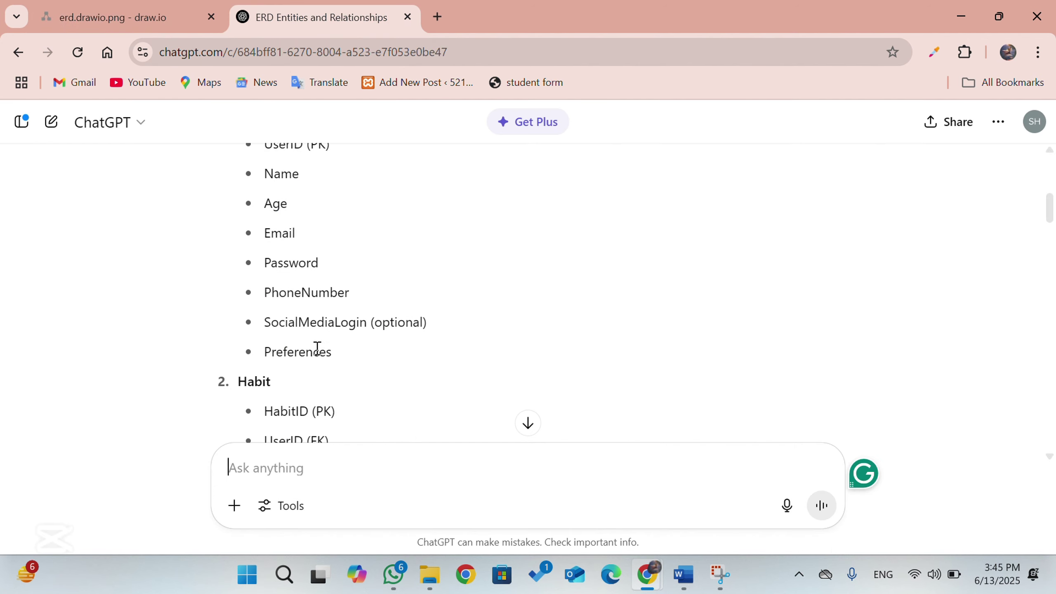
click(160, 19)
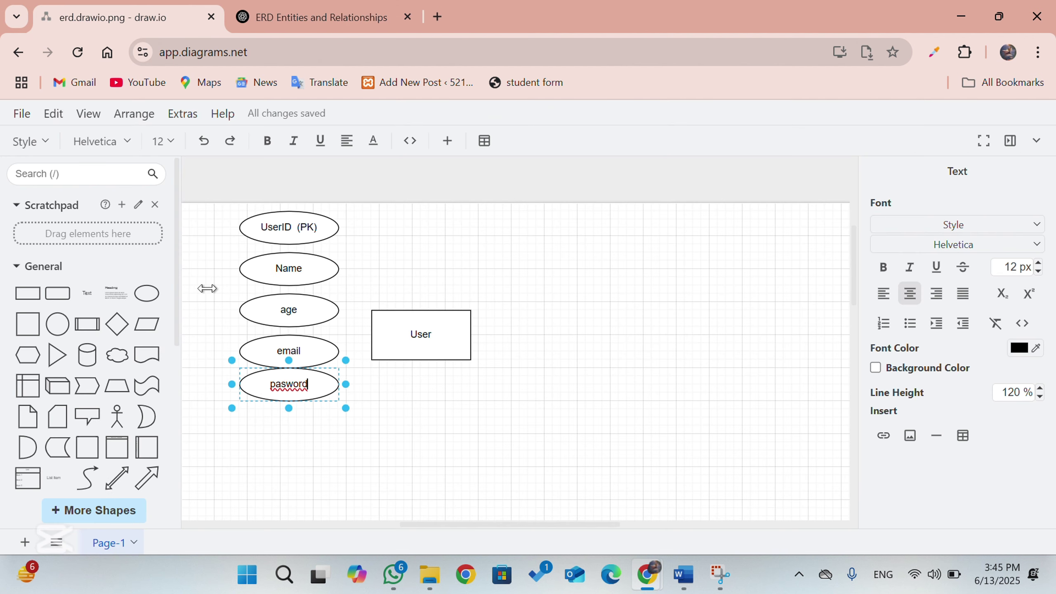
click(330, 475)
click(307, 378)
drag(307, 379, 281, 452)
key(ctrl+d)
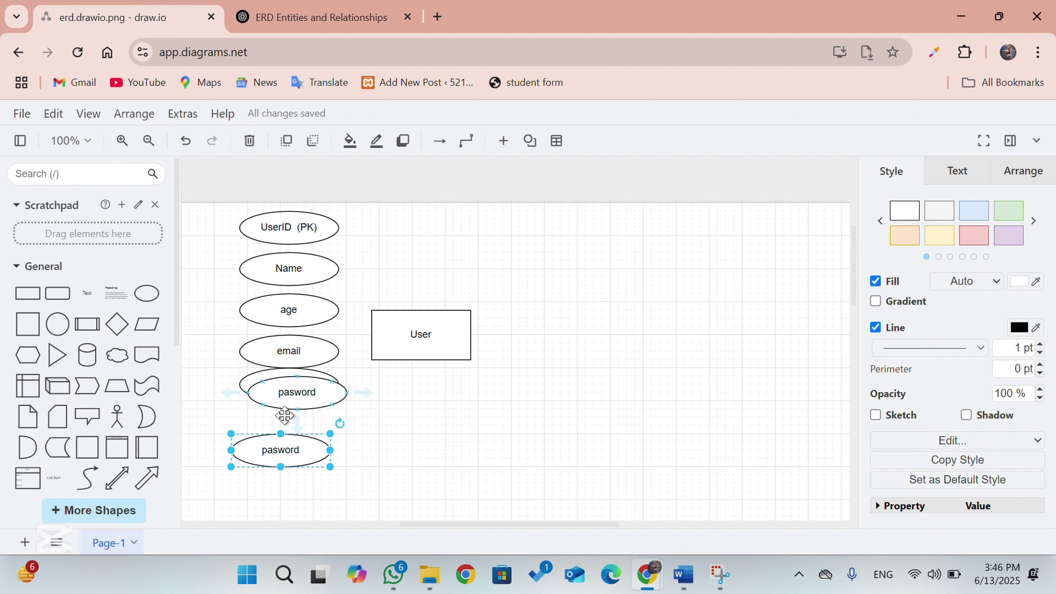
drag(279, 446, 280, 462)
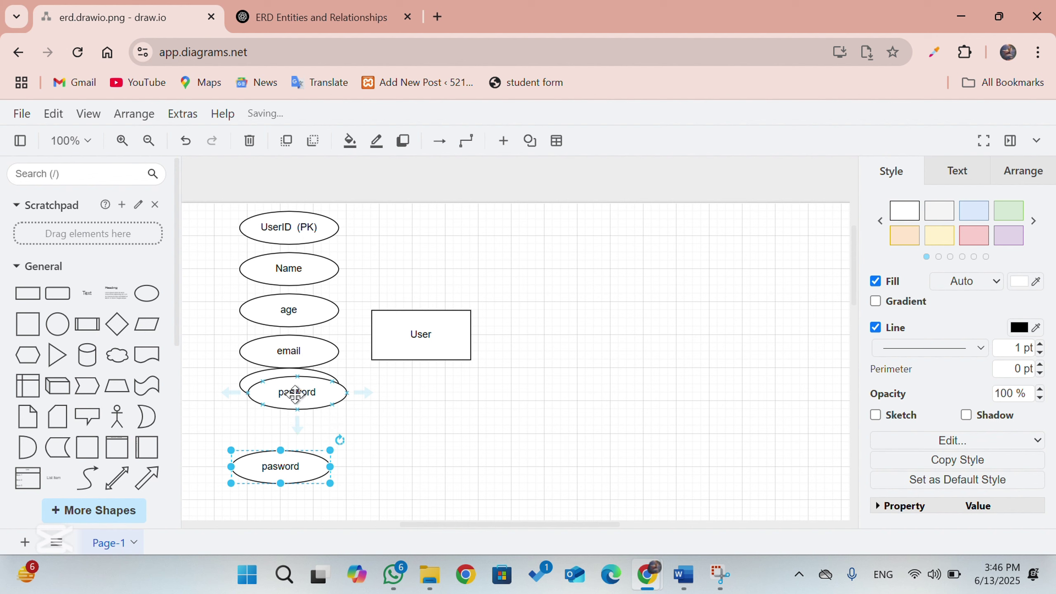
click(296, 395)
drag(295, 394, 280, 425)
- Label the two ellipse copies below pasword phone no and preferences in descending order
double_click(280, 426)
key(BackSpace)
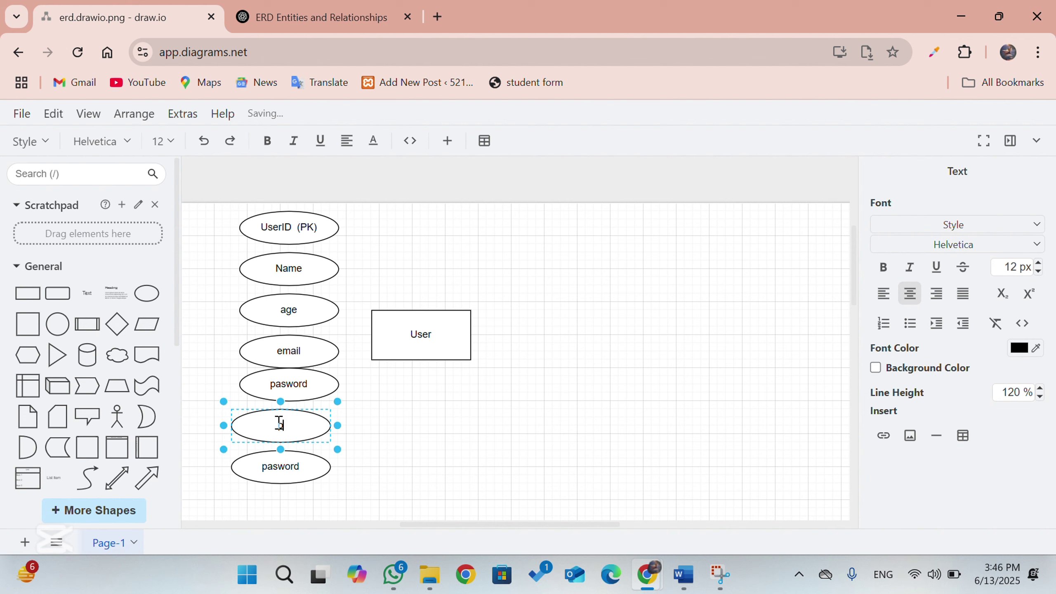
text(pa)
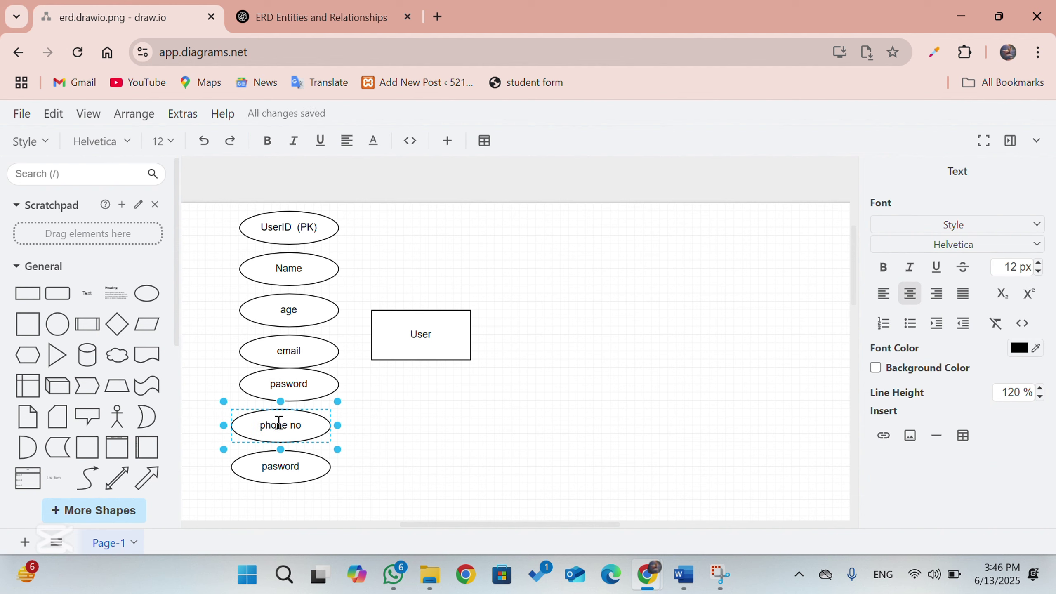
click(289, 463)
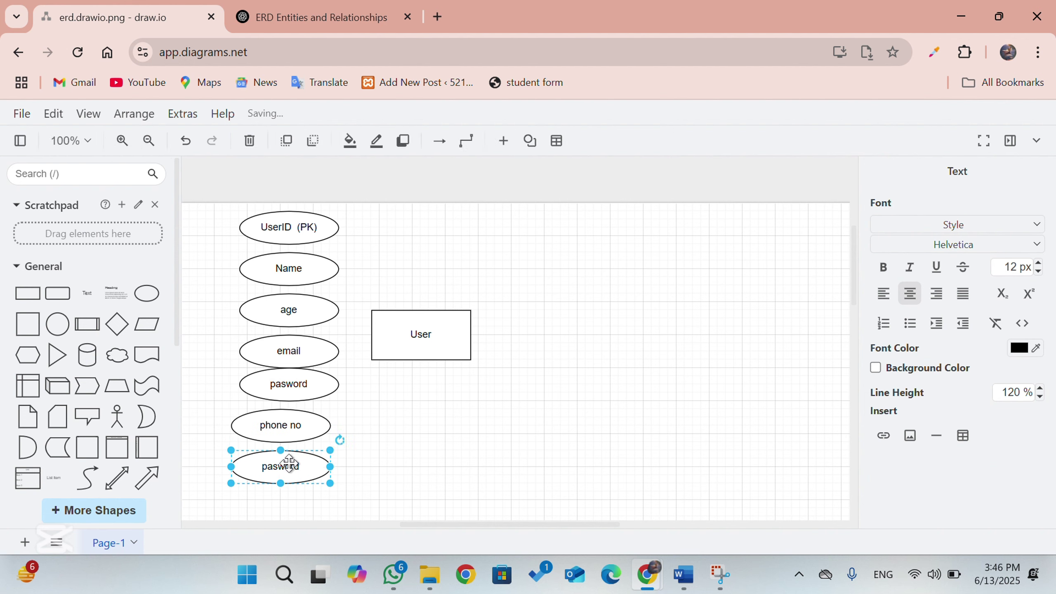
double_click(290, 462)
text(prefren)
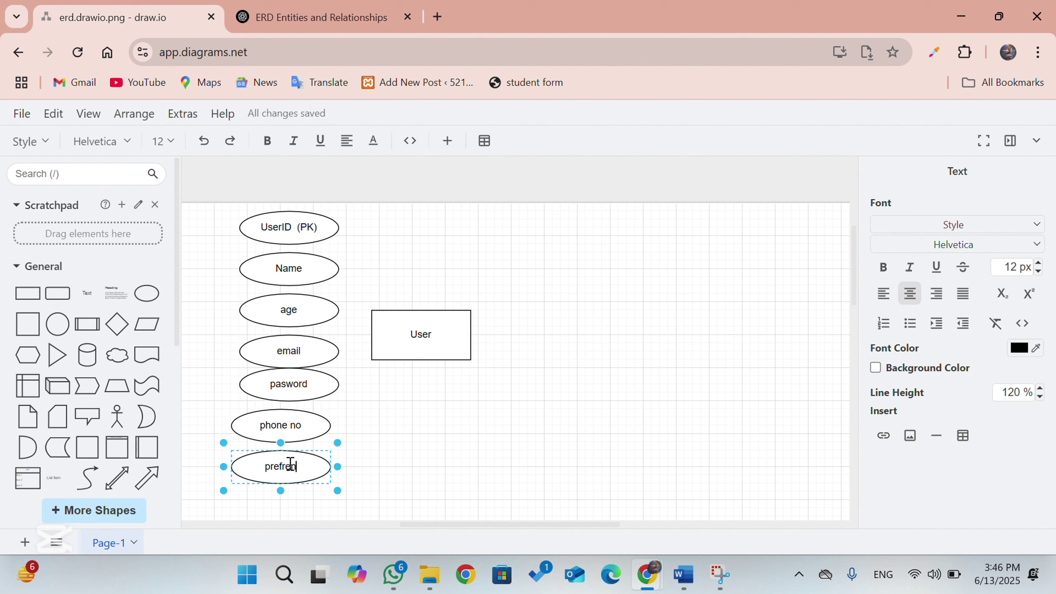
text(ces)
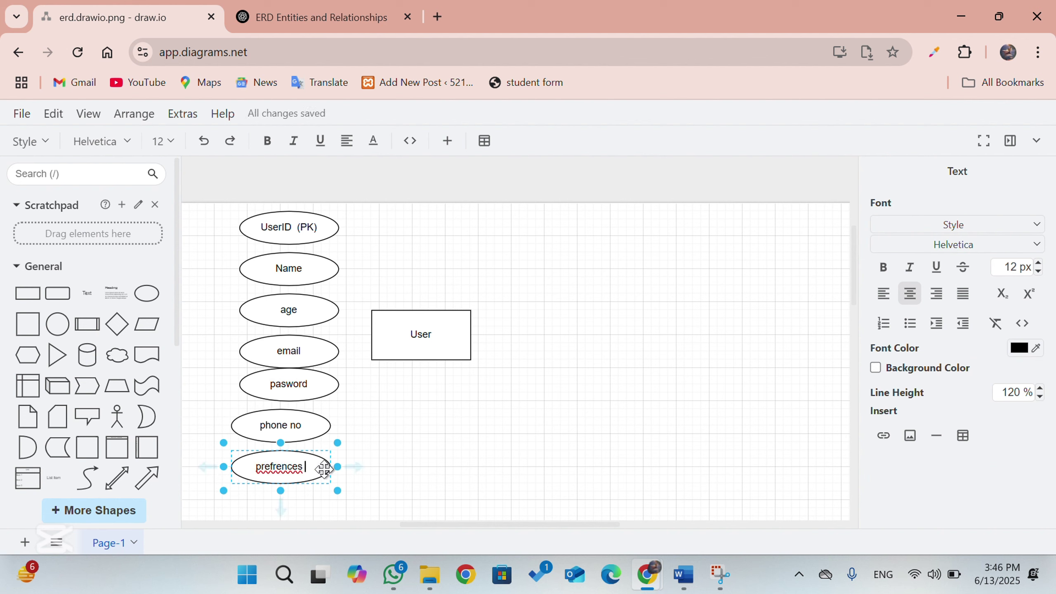
double_click(292, 464)
click(276, 466)
text(e)
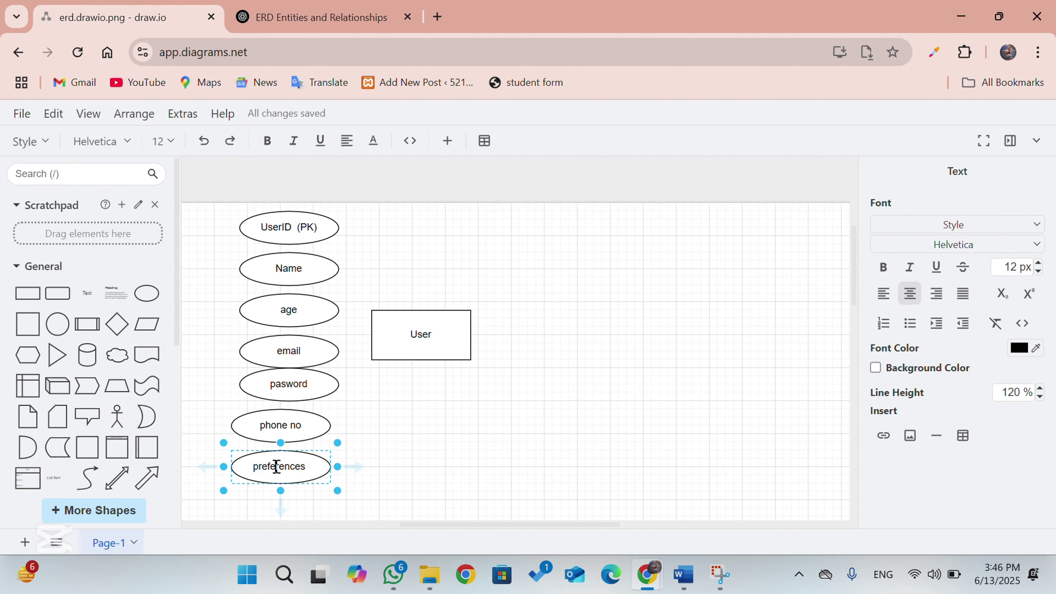
click(436, 463)
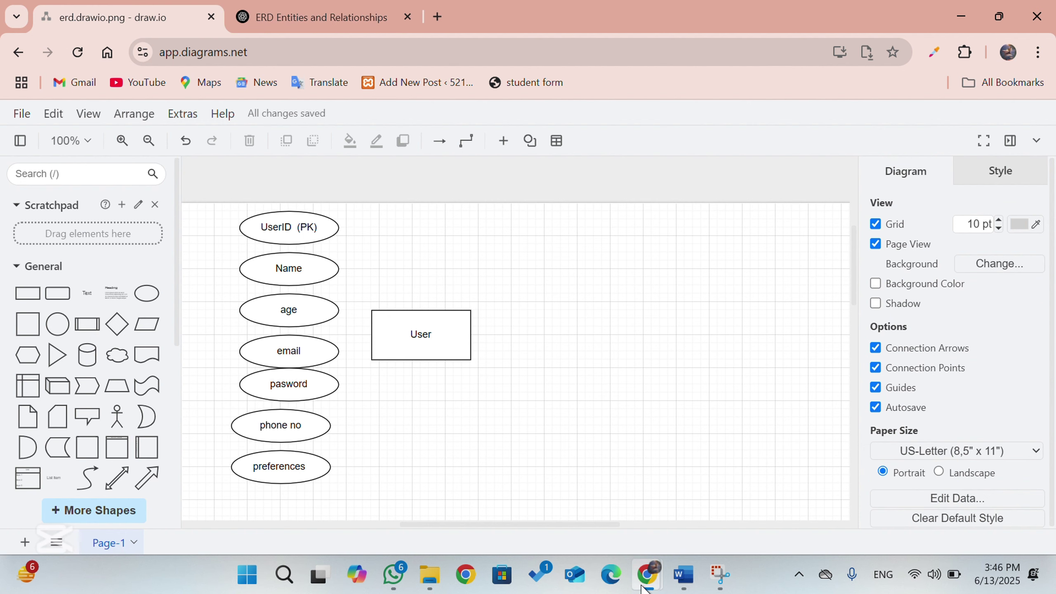
- Open Wikipedia's Entity–relationship model article from the Google image results and examine how its sample diagram links attributes to entities
mouse_move(642, 586)
click(665, 508)
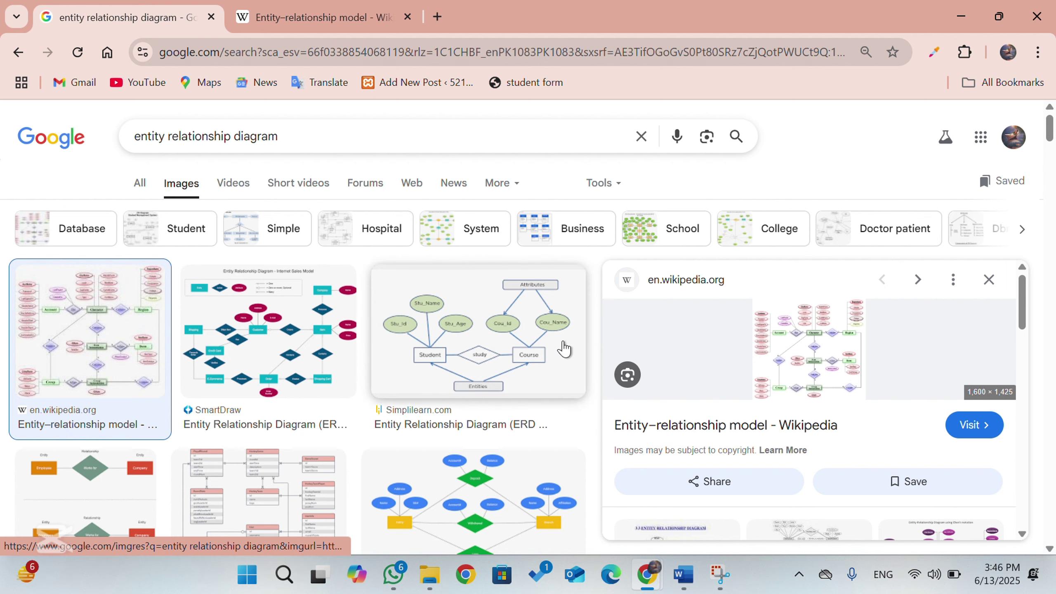
click(743, 324)
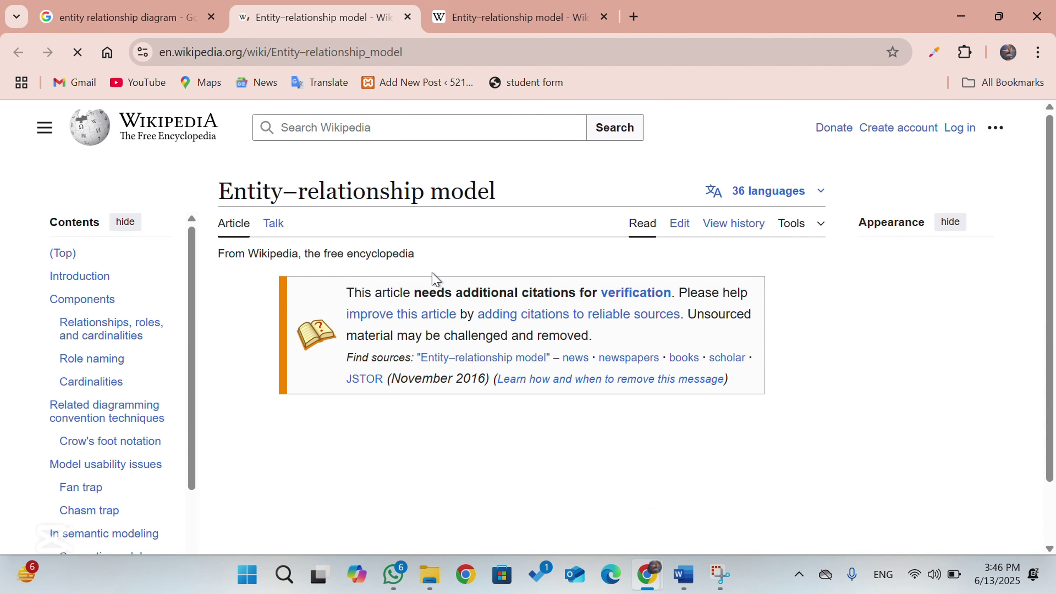
scroll(517, 389, down, 2)
scroll(518, 389, down, 2)
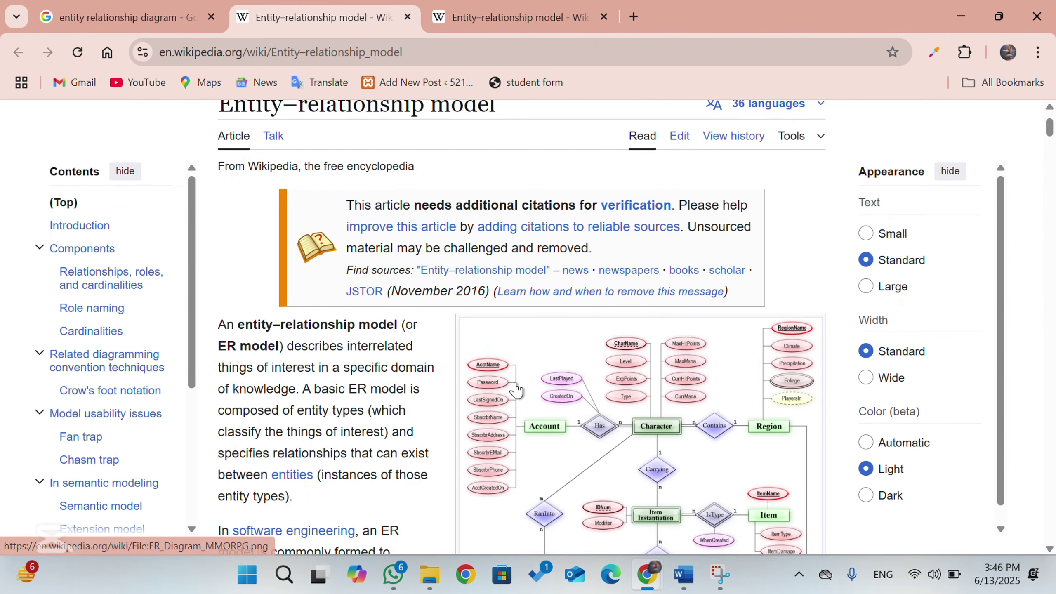
ctrl+scroll(518, 389, up, 3)
scroll(515, 389, down, 1)
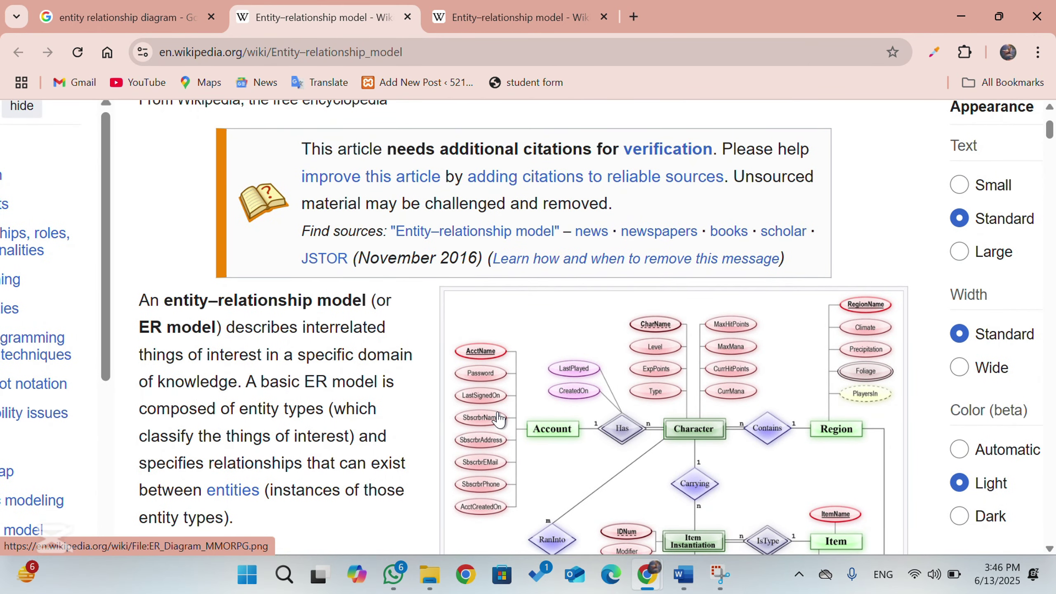
ctrl+scroll(552, 426, up, 1)
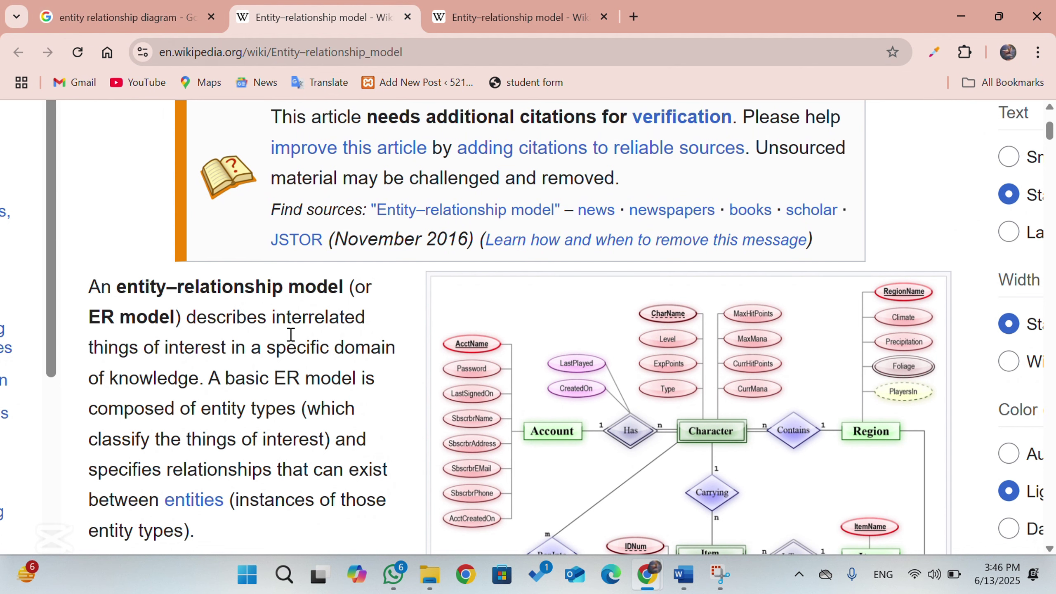
- Return to draw.io and connect each of the seven attribute ellipses to the User rectangle with a plain straight line
mouse_move(647, 580)
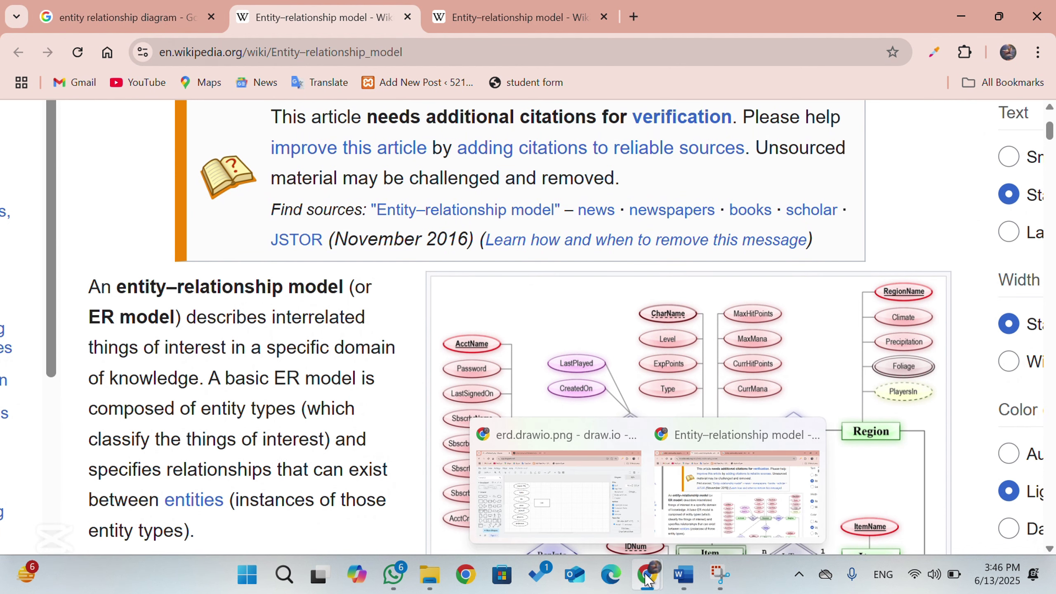
click(619, 536)
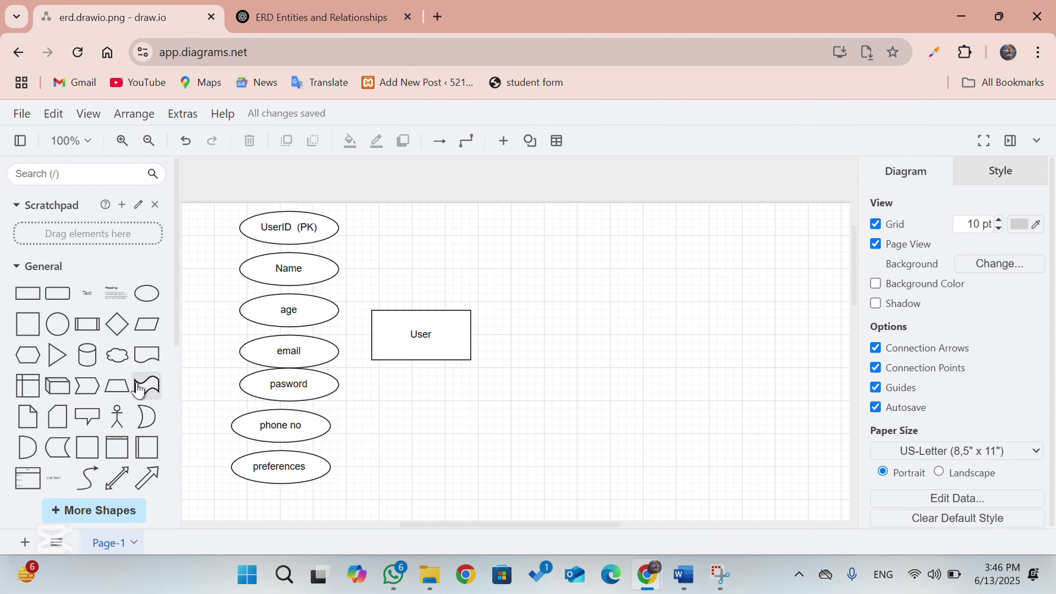
scroll(88, 460, down, 3)
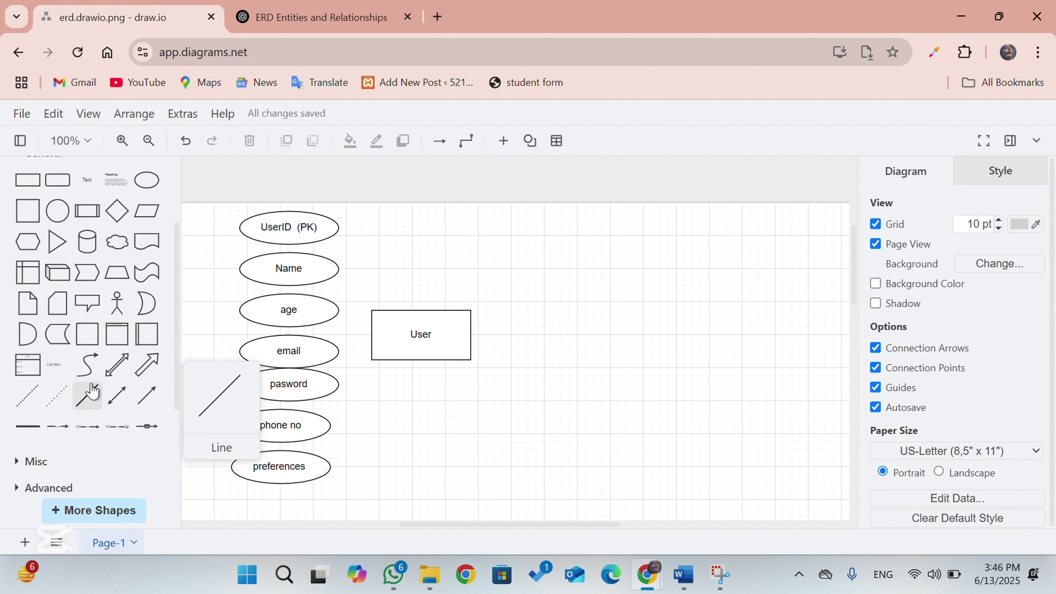
click(92, 386)
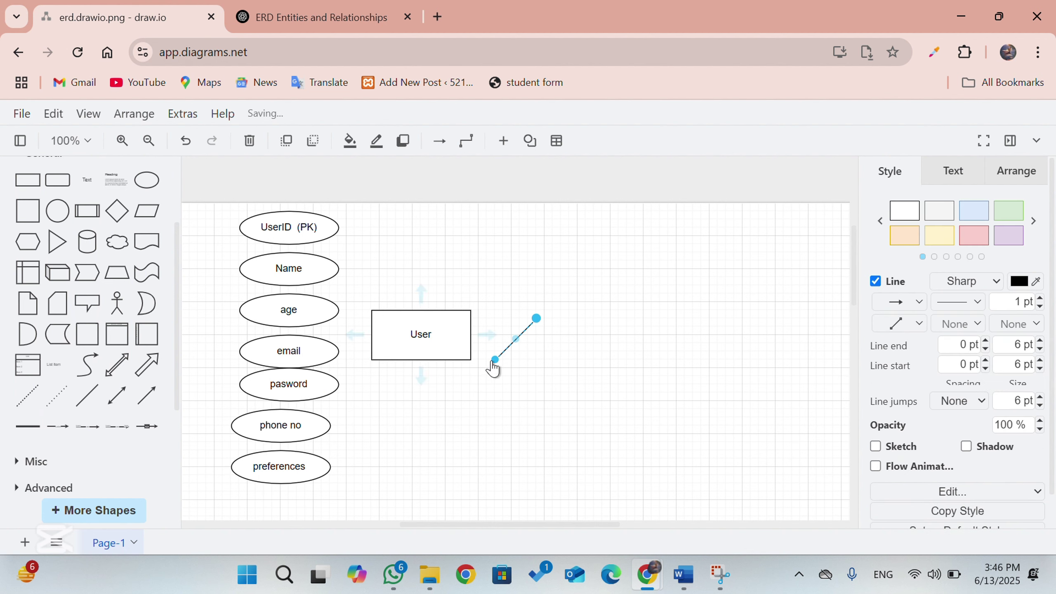
drag(492, 363, 332, 233)
drag(536, 318, 338, 269)
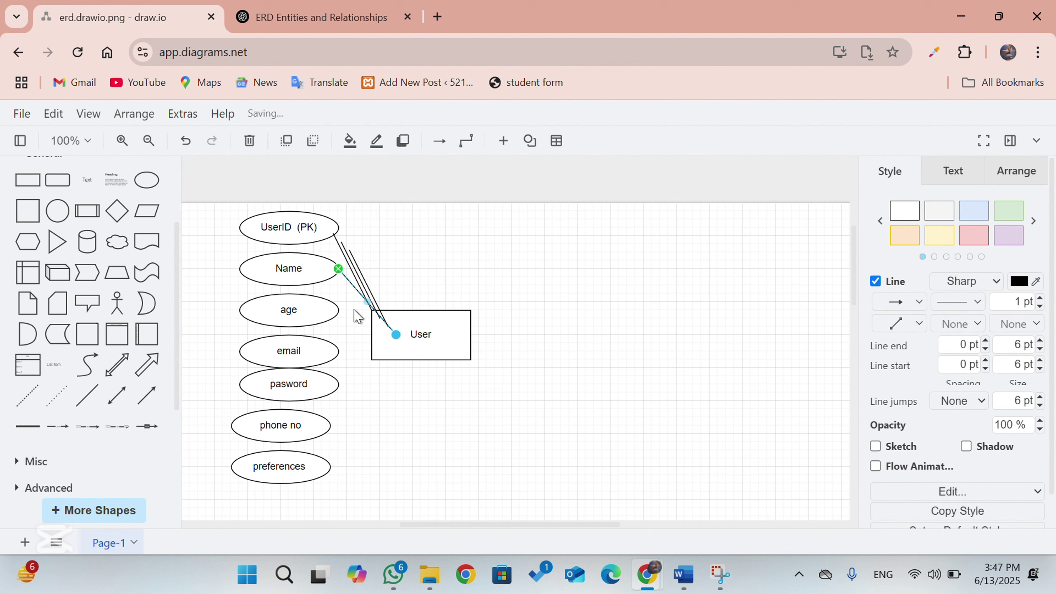
drag(397, 335, 372, 311)
click(361, 269)
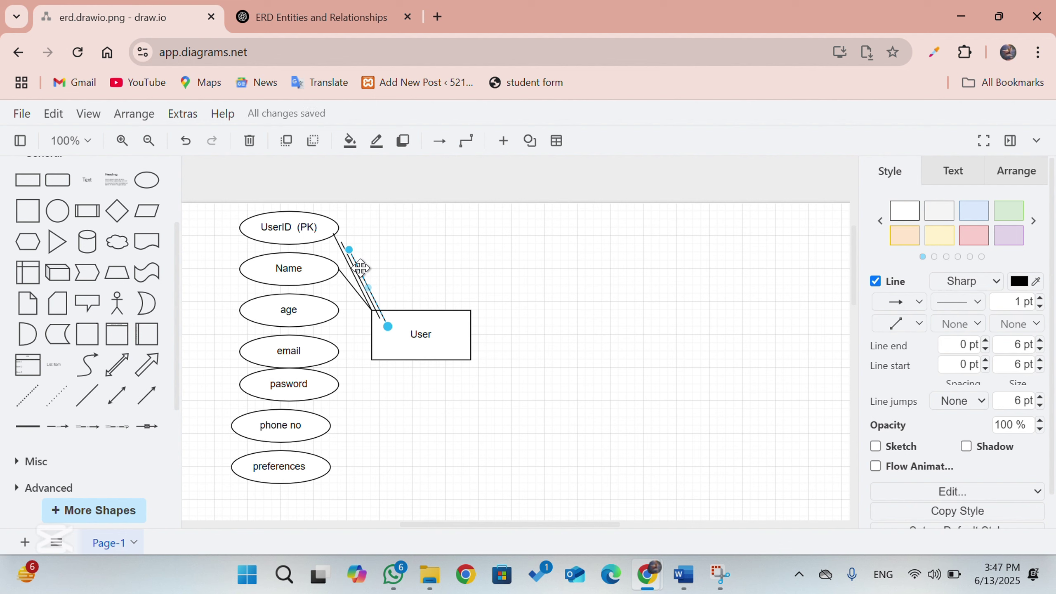
drag(349, 252, 365, 310)
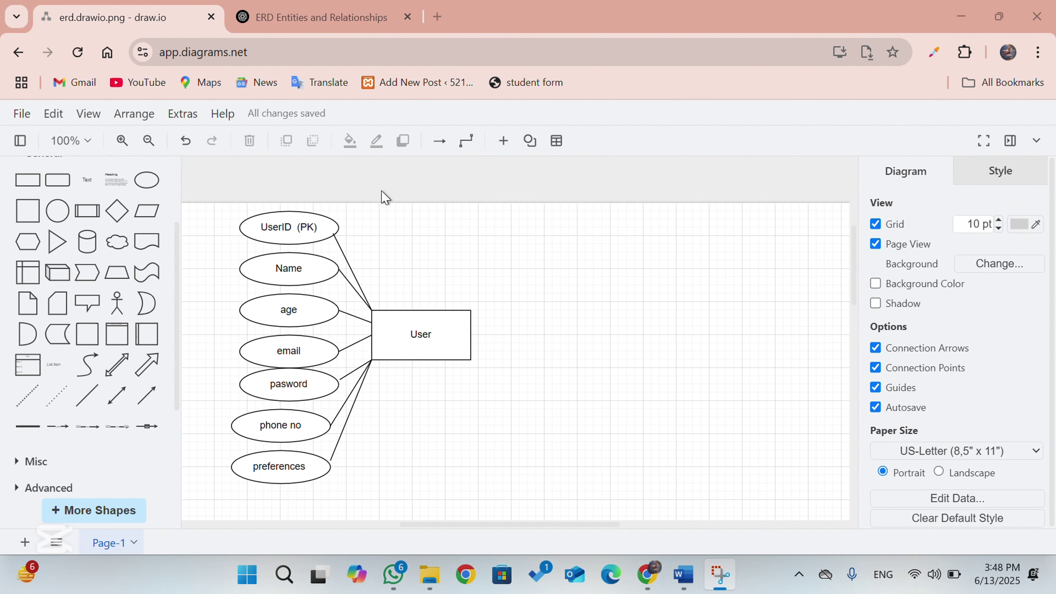
- Check the next entity in ChatGPT's list and add a blank rectangle in draw.io to the right of the User entity
click(323, 8)
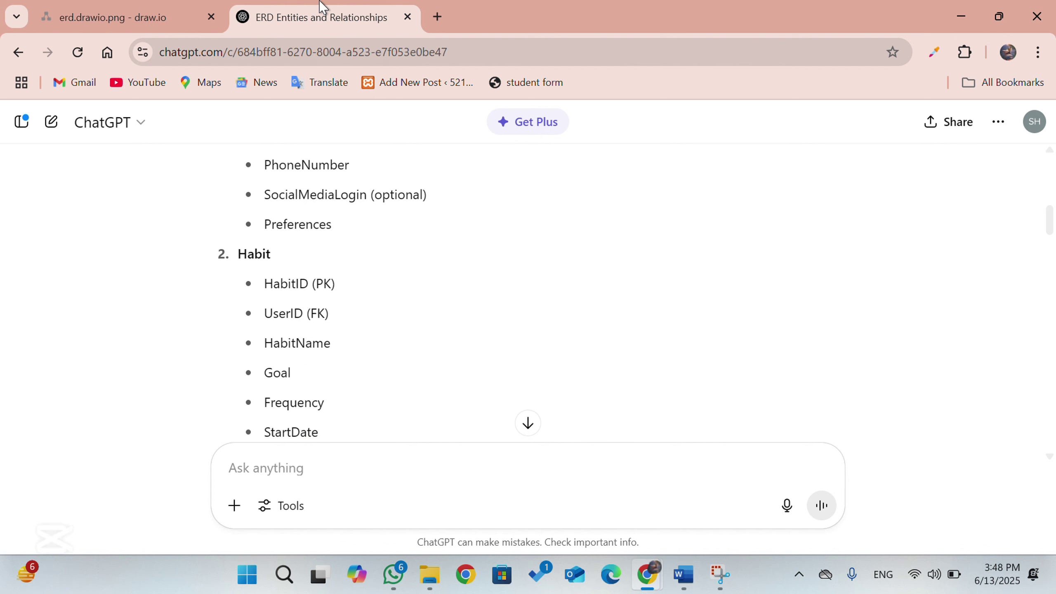
click(120, 17)
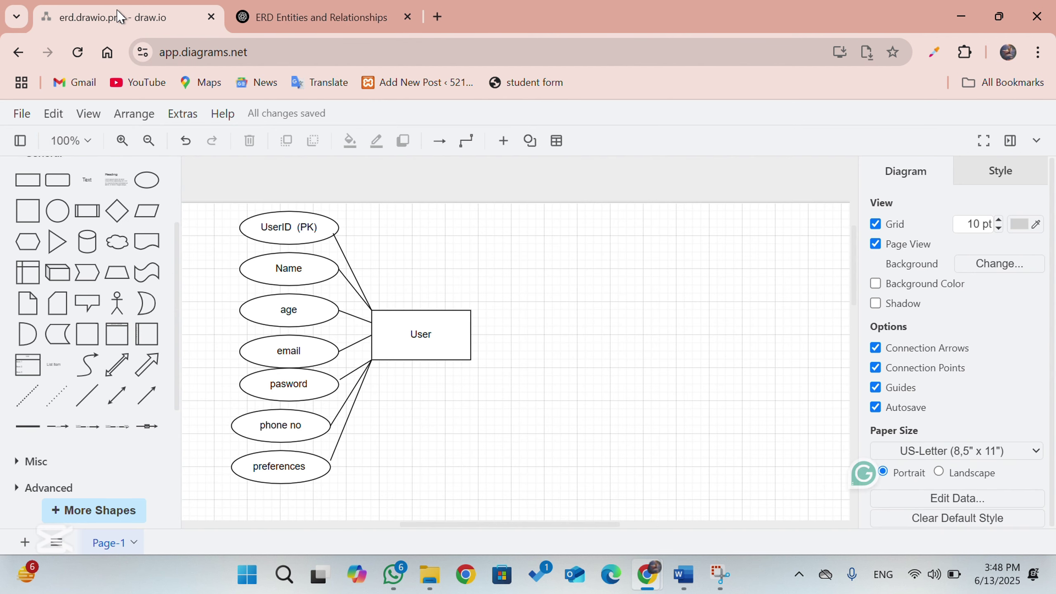
click(28, 180)
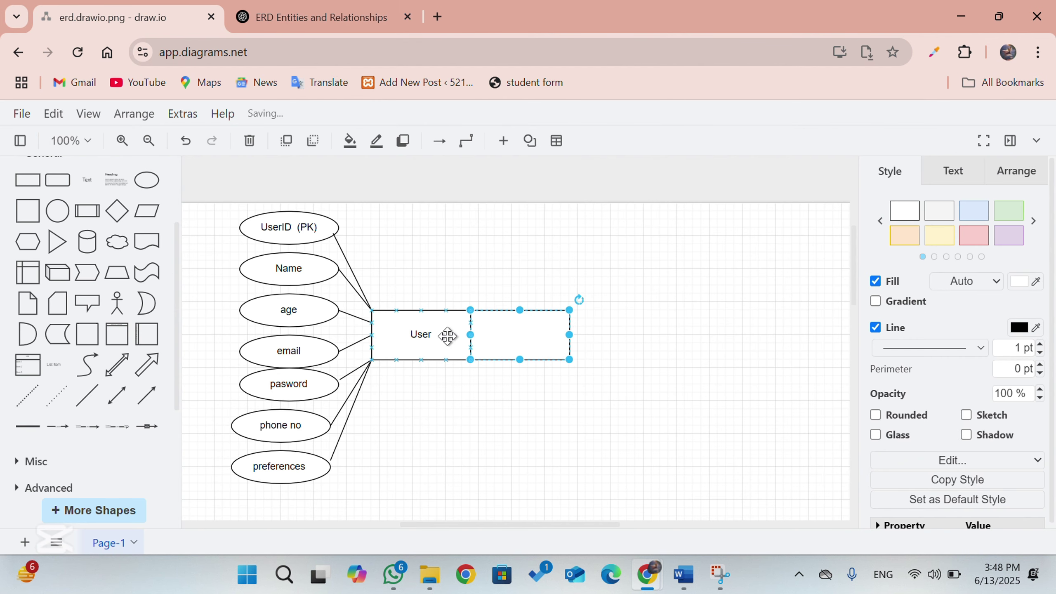
drag(518, 354, 543, 264)
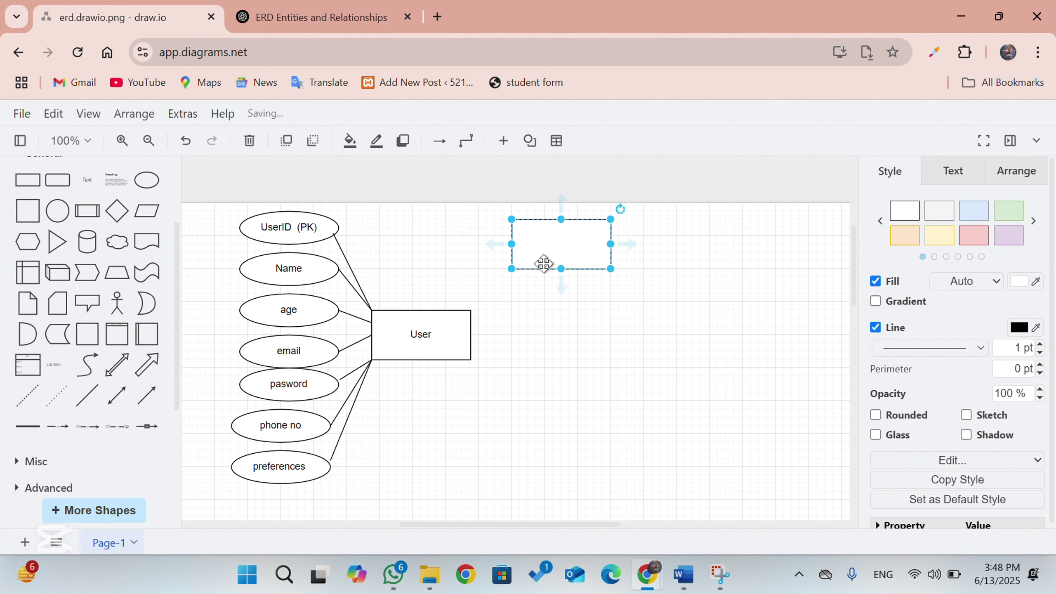
scroll(667, 333, up, 3)
scroll(667, 333, down, 3)
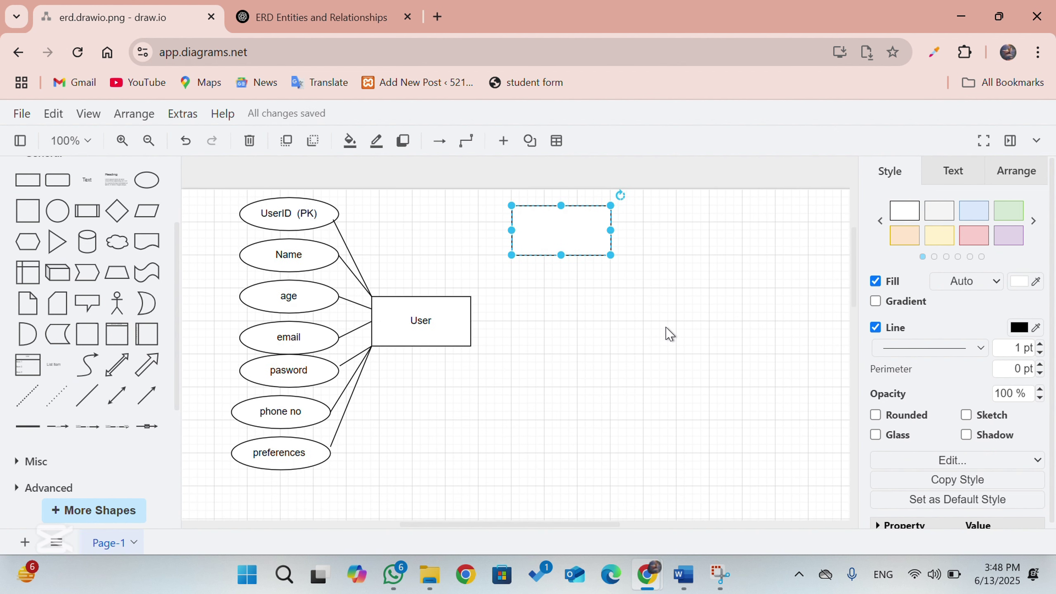
scroll(670, 334, down, 1)
drag(566, 195, 646, 282)
- Label the new rectangle Habit
double_click(645, 282)
text(Ha)
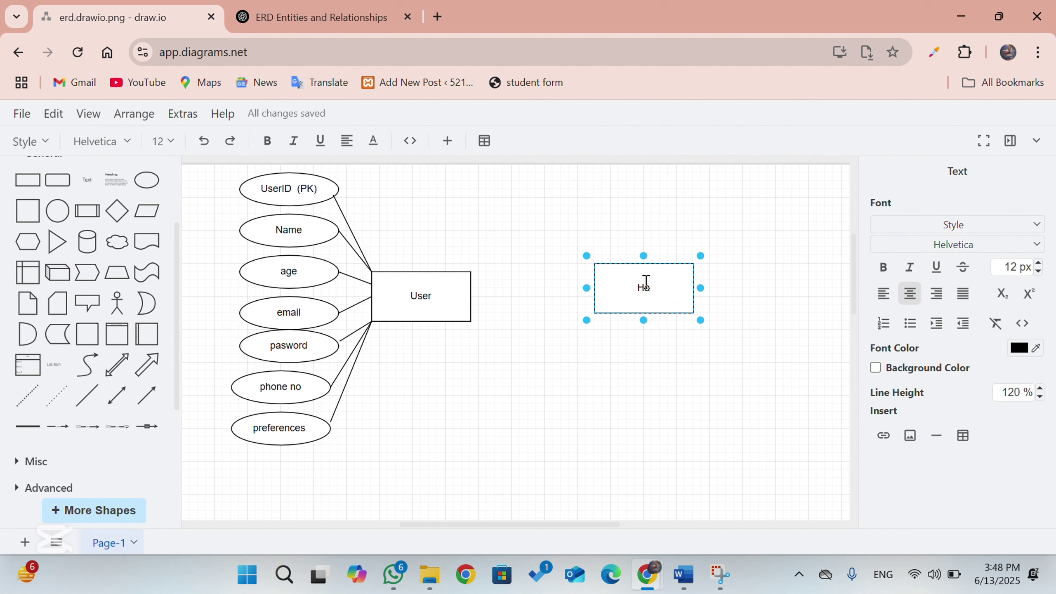
text(bit)
key(Escape)
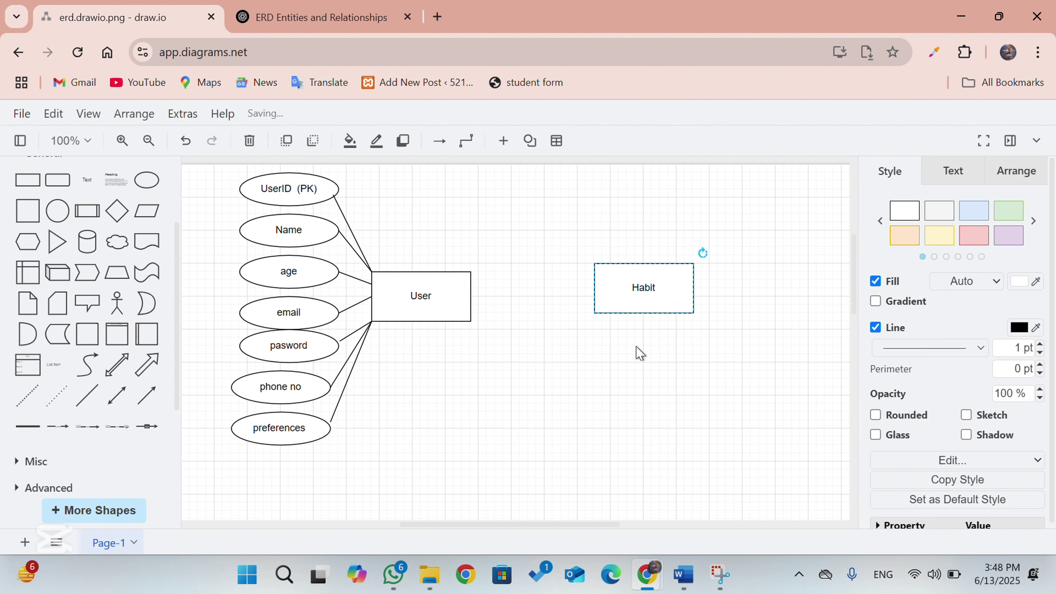
mouse_move(643, 333)
click(256, 256)
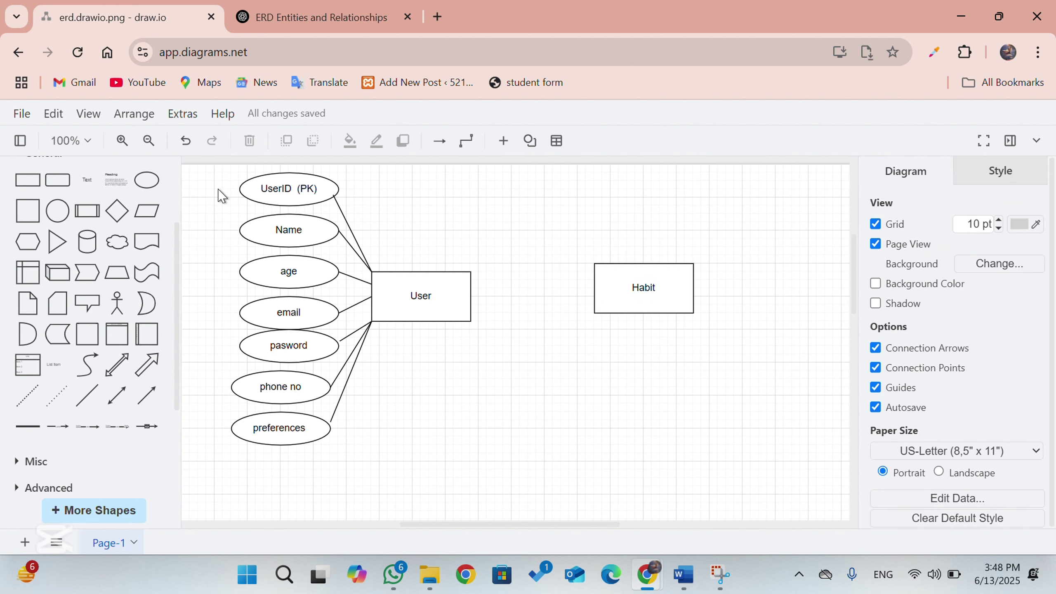
- Add a blank ellipse above the Habit rectangle and flatten it to about half its height, matching the User attribute ellipses
drag(217, 188, 253, 201)
click(429, 22)
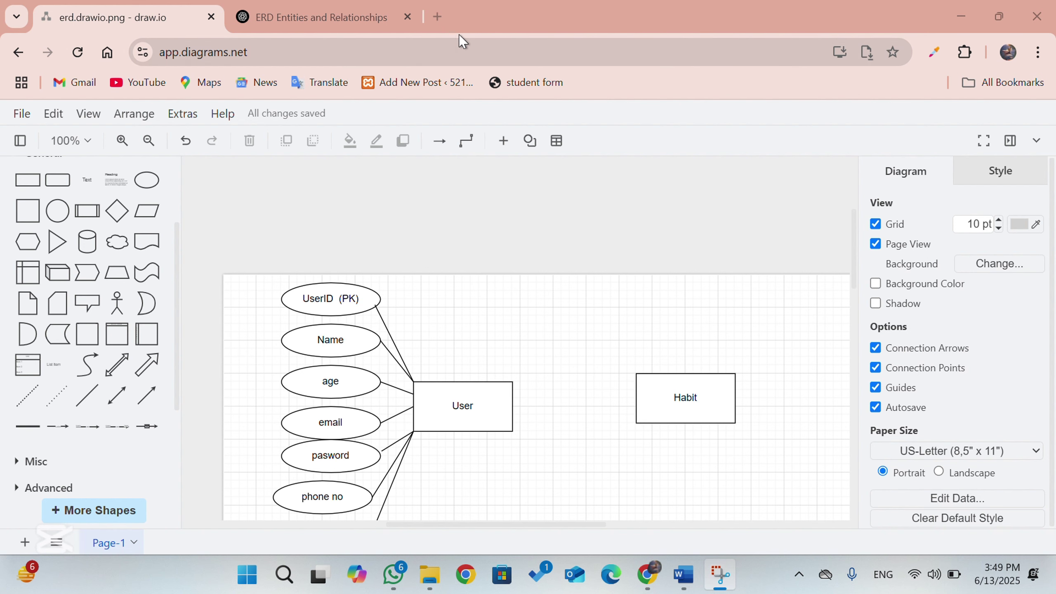
scroll(601, 358, down, 1)
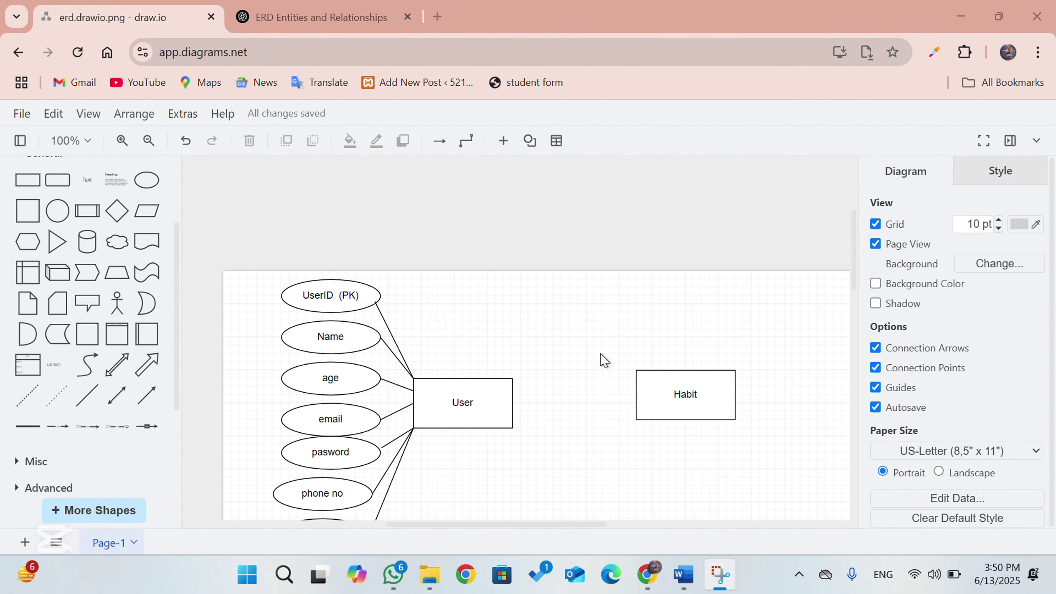
click(649, 382)
mouse_move(656, 387)
mouse_move(125, 211)
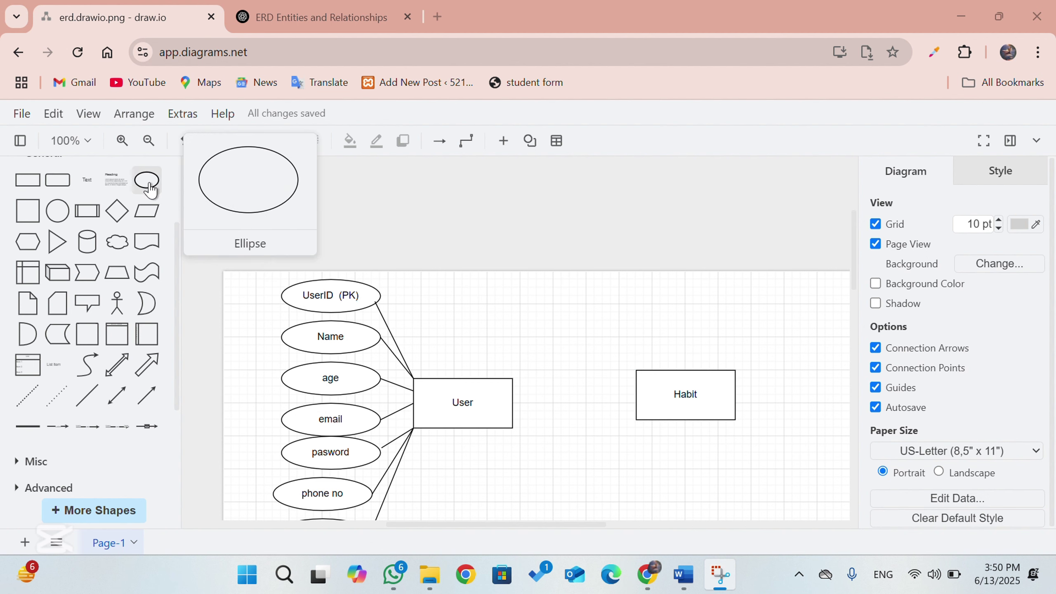
drag(146, 180, 622, 282)
drag(671, 344, 664, 311)
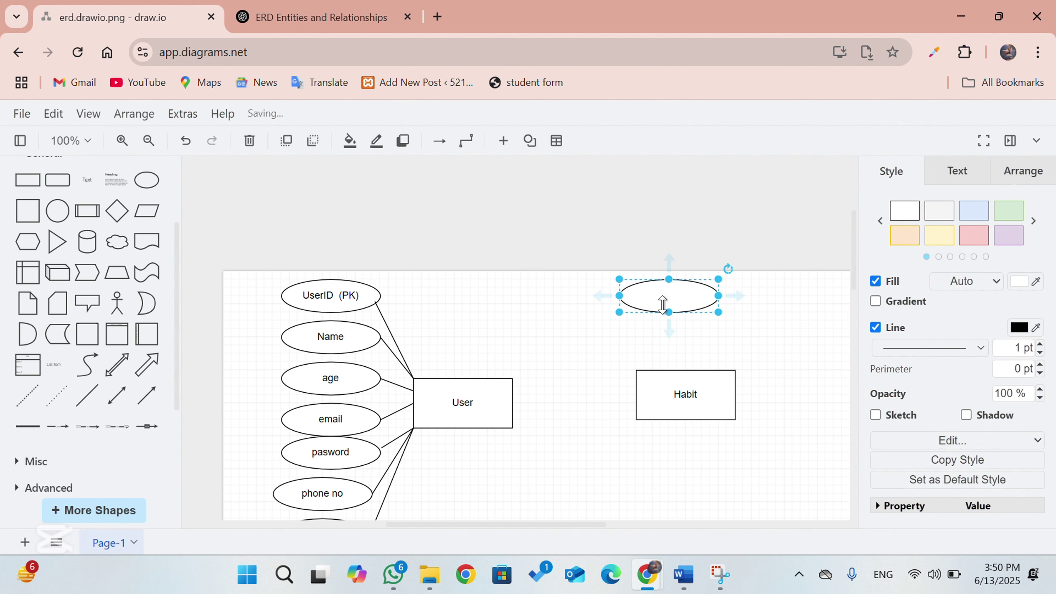
- Duplicate the blank ellipse above the Habit rectangle five times
key(ctrl+d)
key(ctrl+d)
key(ctrl+d)
key(ctrl+d)
key(ctrl+d)
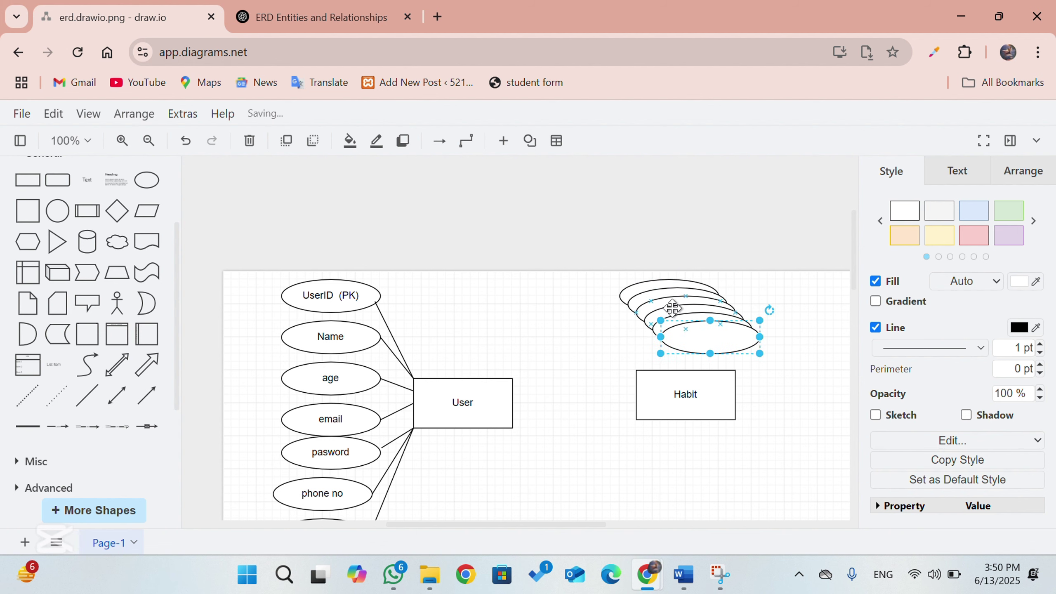
- Spread the duplicated ellipses around Habit, with four in a column on its right and one at its upper left
drag(708, 337, 803, 429)
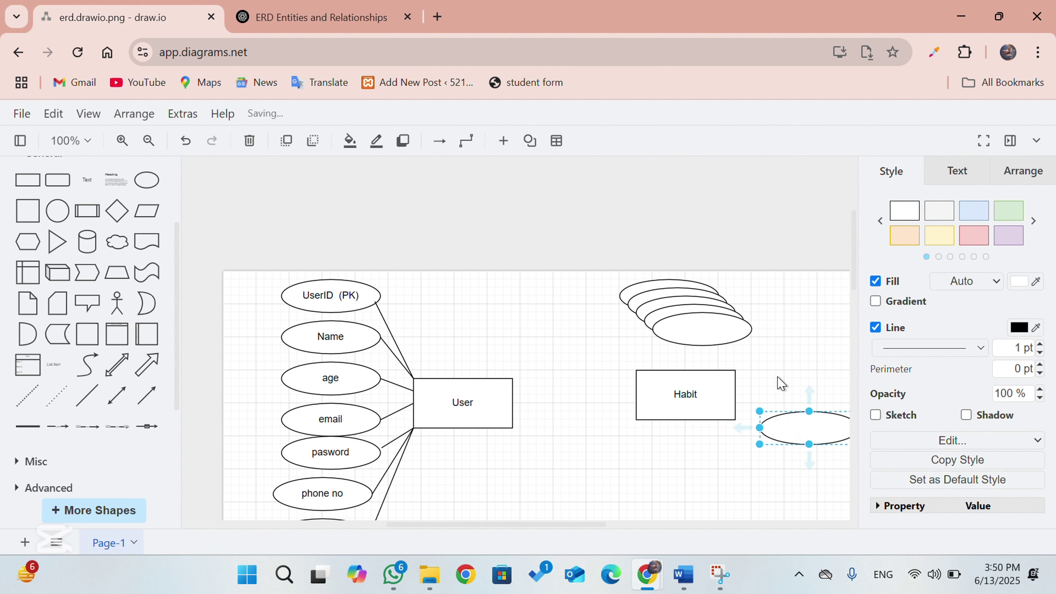
drag(719, 325, 817, 376)
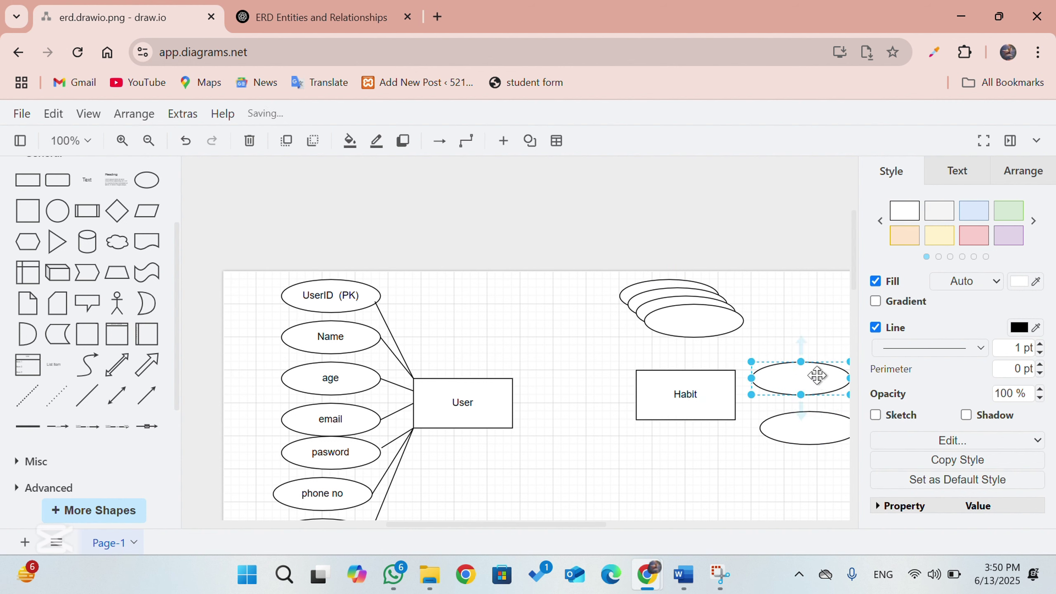
click(733, 320)
drag(806, 344, 812, 297)
drag(695, 311, 629, 344)
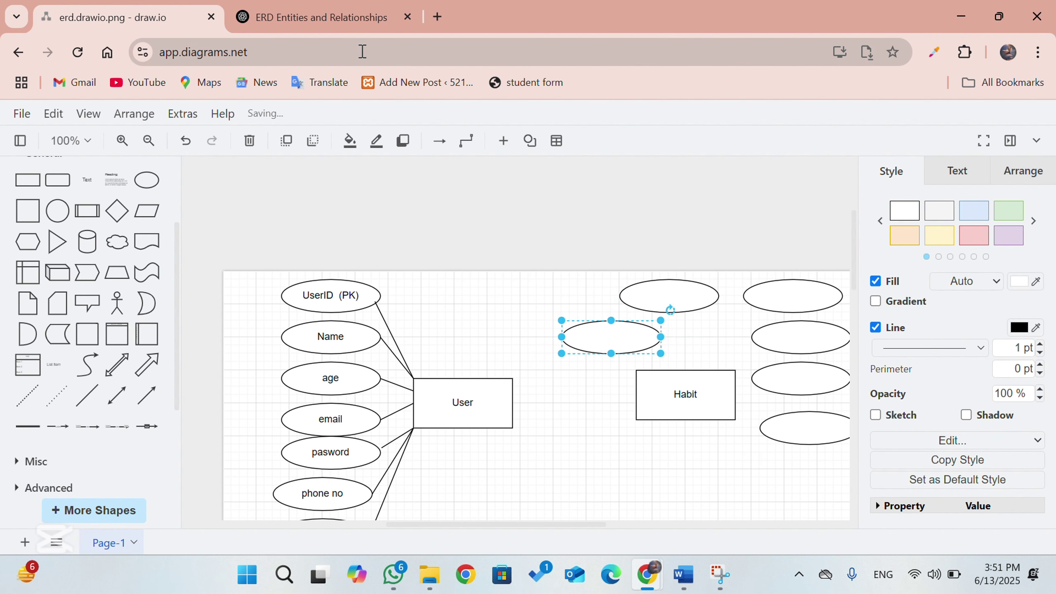
- Check Habit's attributes in ChatGPT's list and, back in draw.io, label the ellipse at Habit's upper left HabitID (PK)
click(356, 25)
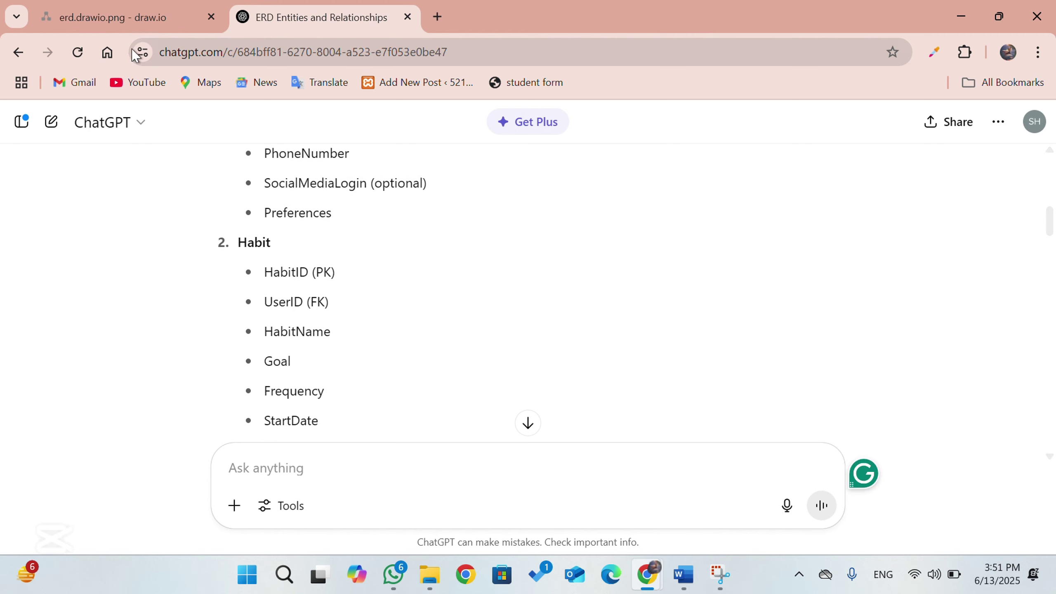
click(119, 17)
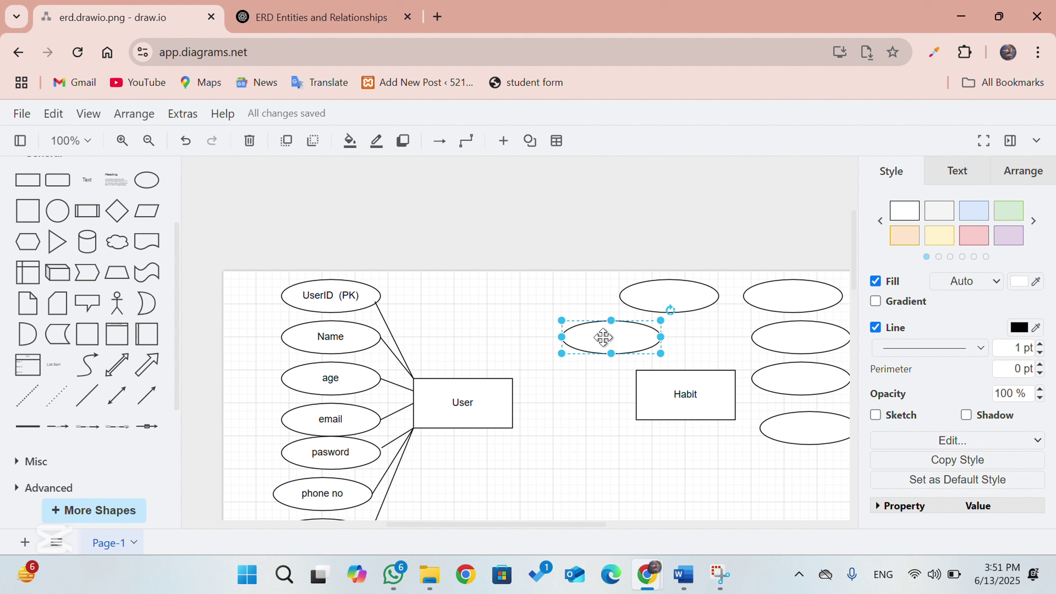
text(Hab)
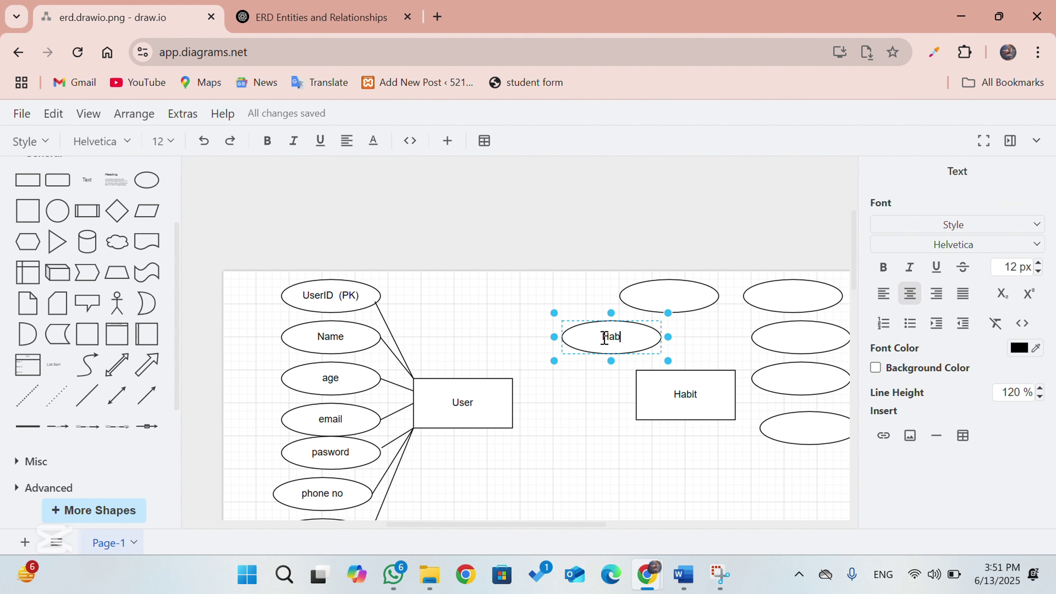
text(itID (PK)
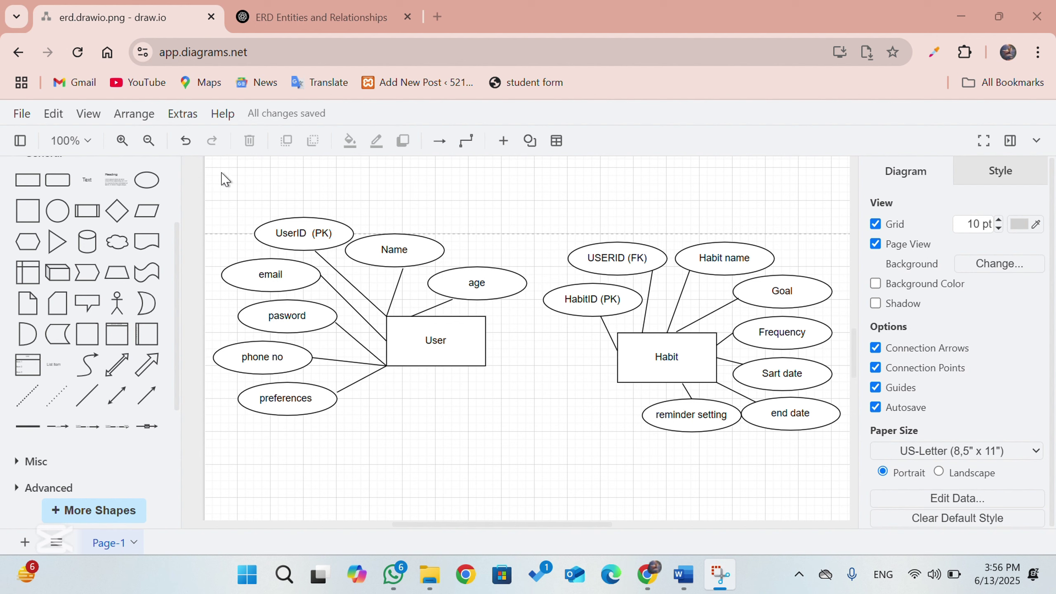
- Group the User rectangle with all its attribute ellipses and connector lines
drag(208, 184, 536, 457)
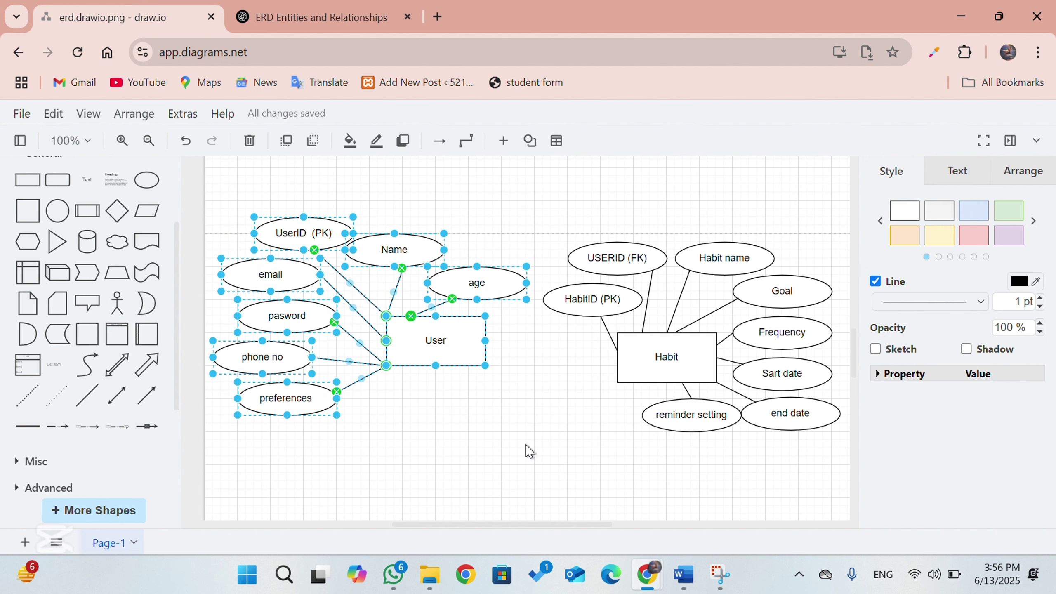
right_click(332, 297)
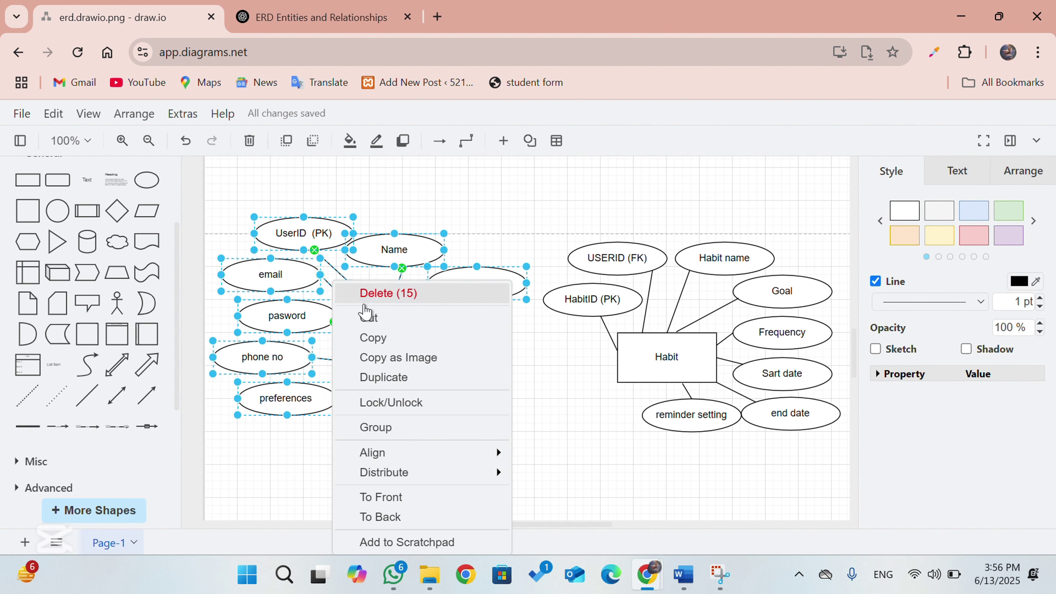
click(375, 427)
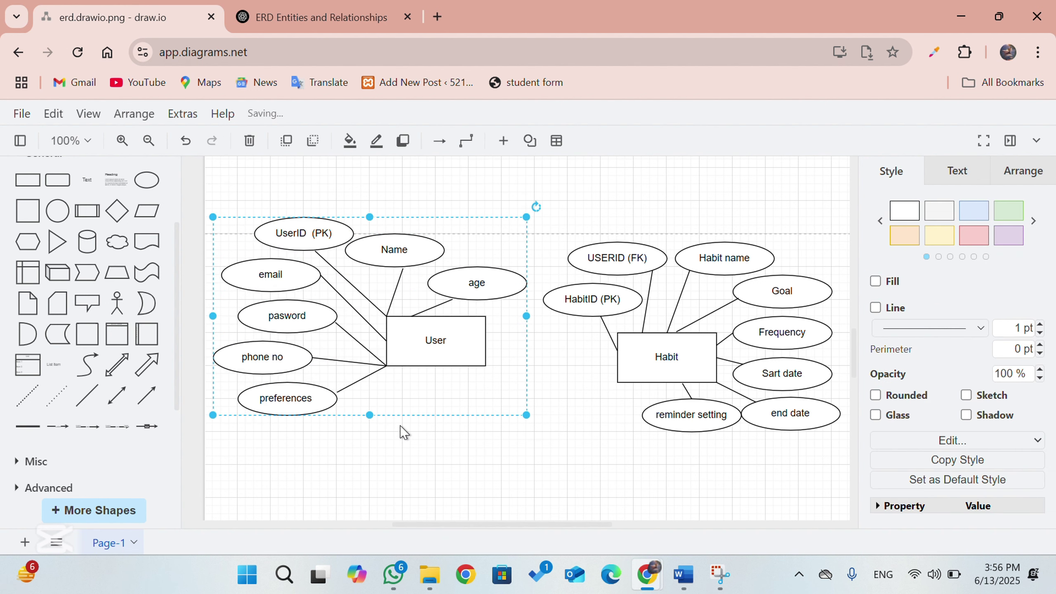
- Paste a copy of the User group into the empty area below the User and Habit entities
scroll(402, 432, down, 2)
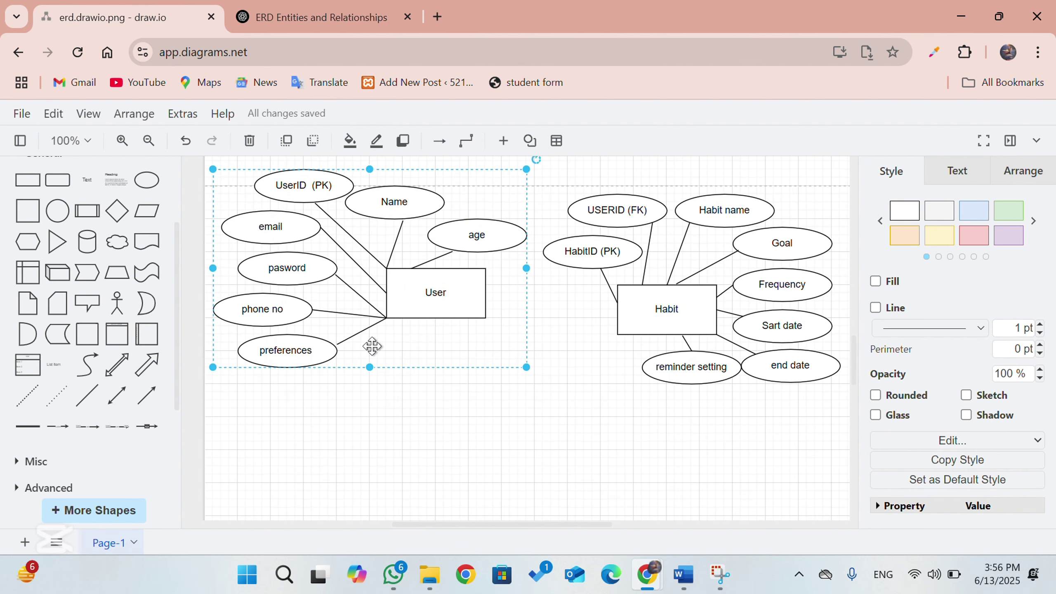
key(ctrl+v)
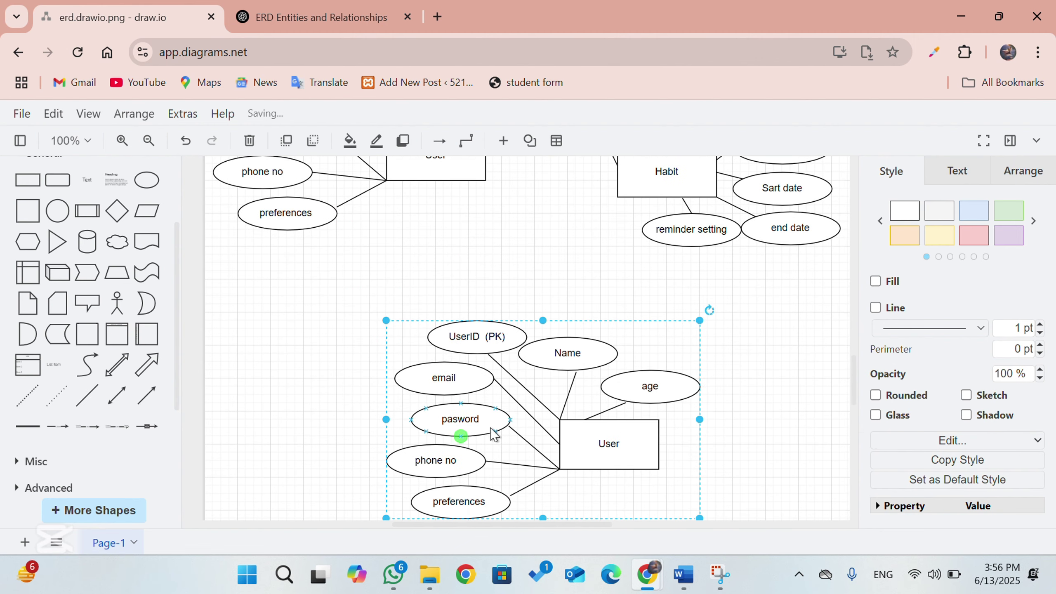
scroll(519, 333, up, 6)
scroll(523, 335, down, 4)
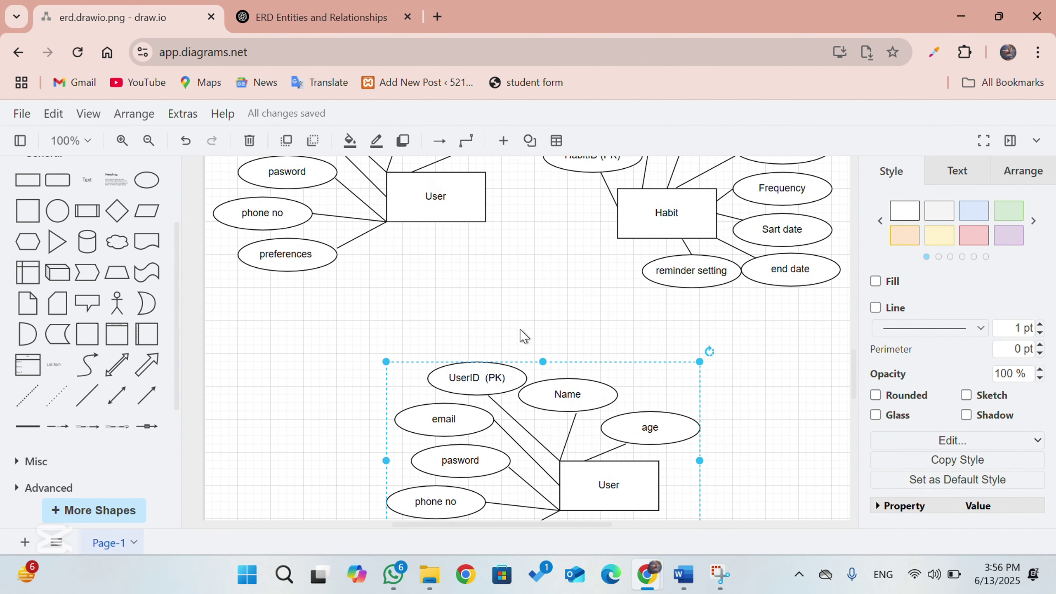
- Shift the copy's age ellipse slightly left and move the whole copied group directly under the original User entity
drag(538, 432, 421, 406)
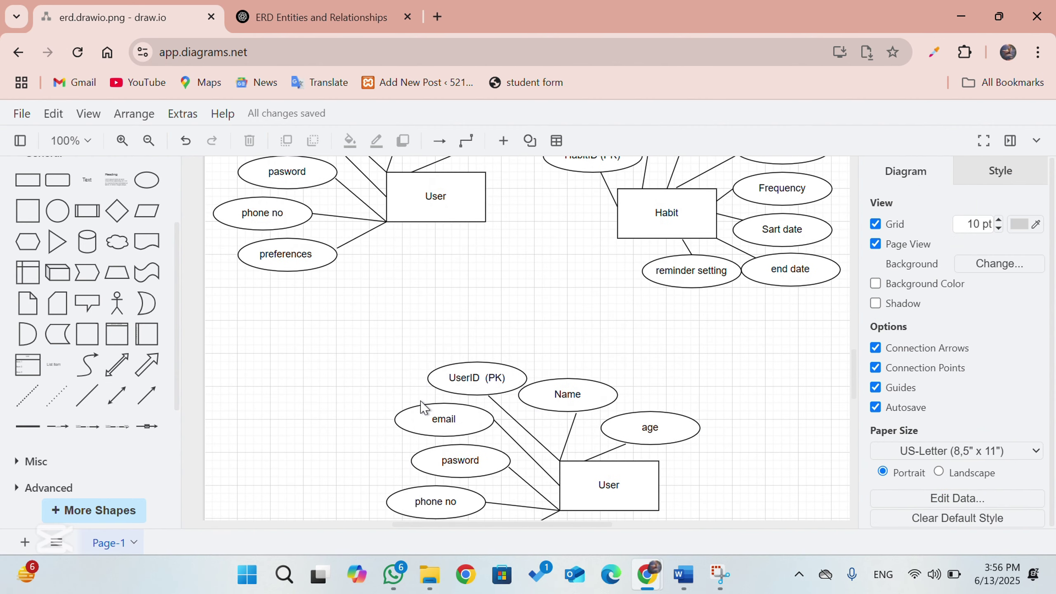
click(656, 382)
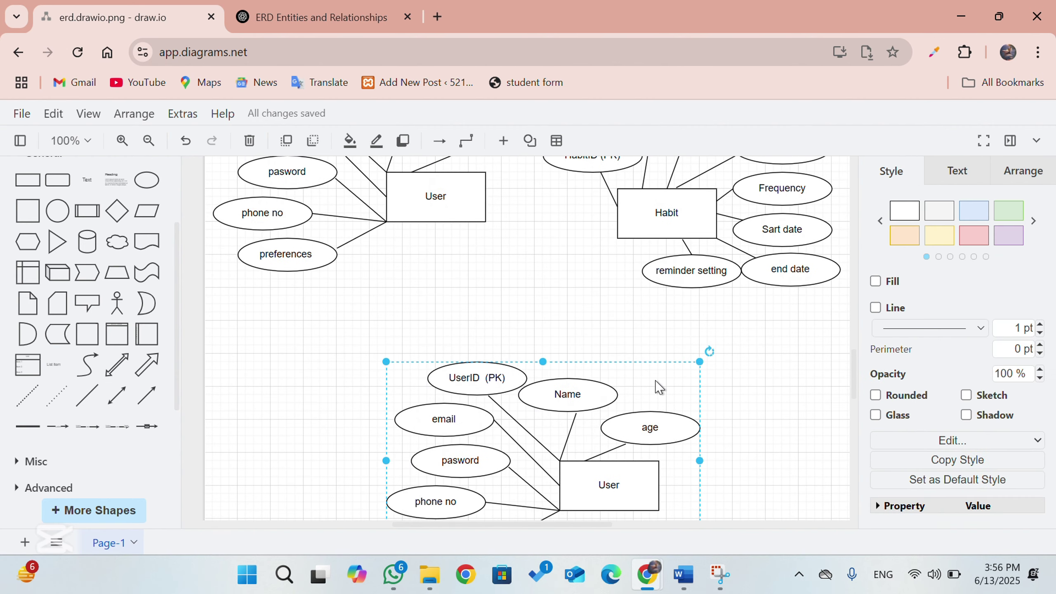
click(495, 416)
click(626, 425)
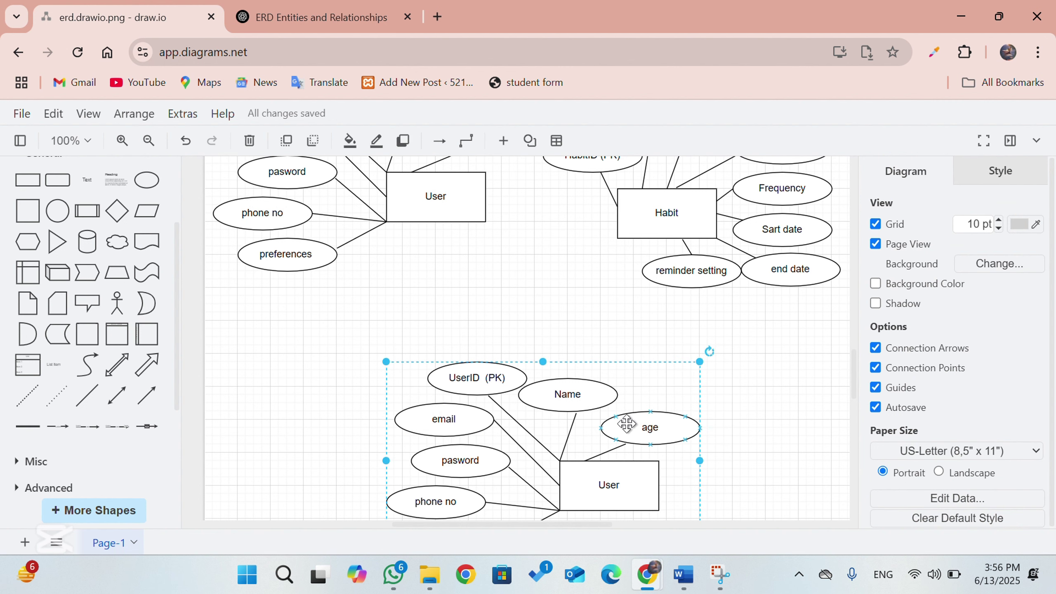
click(614, 434)
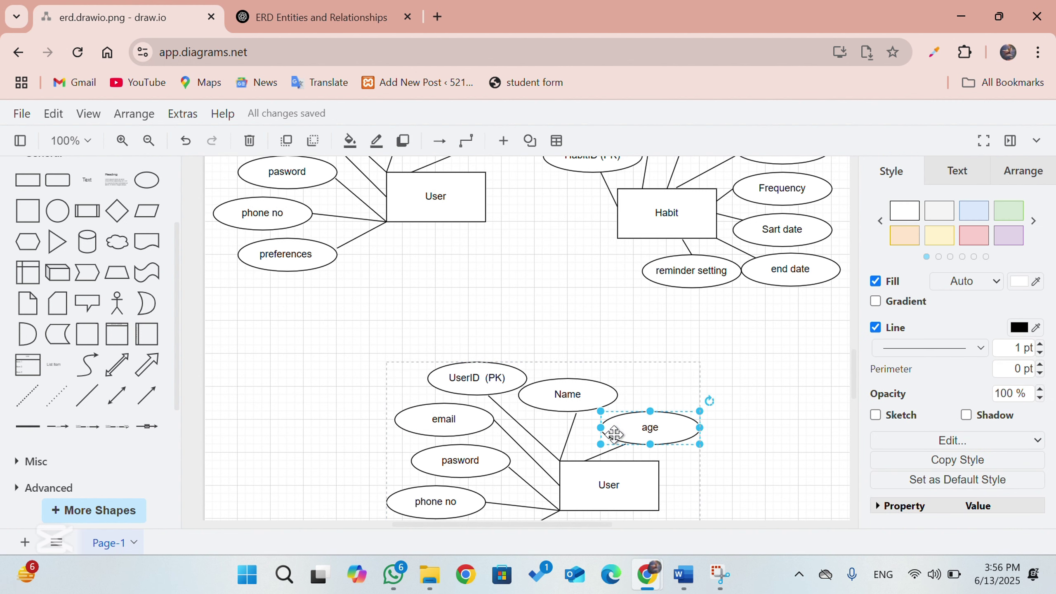
mouse_move(614, 434)
mouse_down()
mouse_move(582, 434)
mouse_move(606, 431)
mouse_up()
click(630, 361)
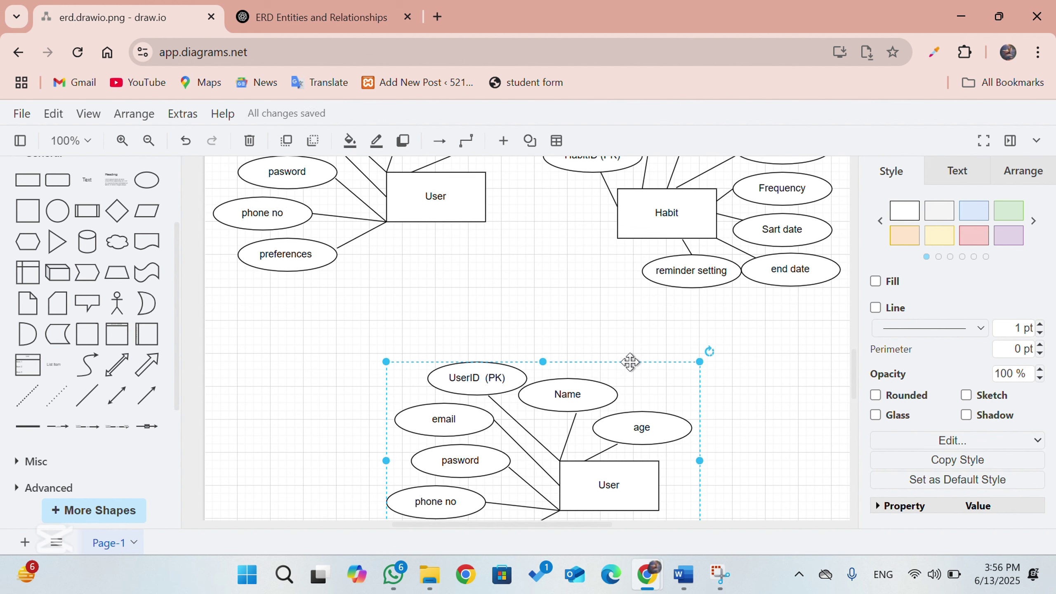
drag(629, 361, 463, 314)
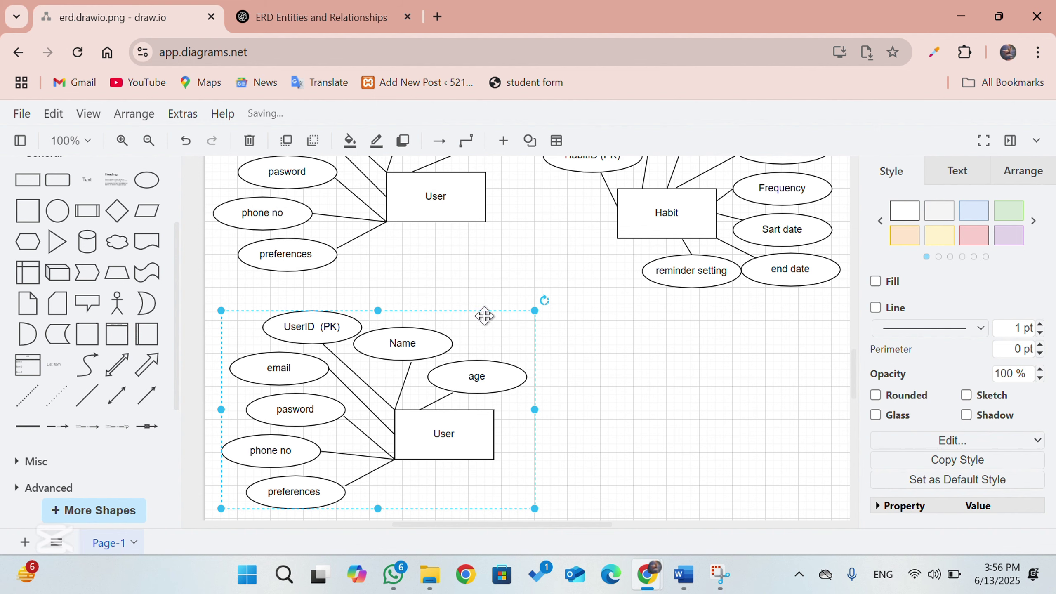
- Check the third entity in ChatGPT's list and, back in draw.io, rename the copied group's User rectangle Habitlog
click(302, 10)
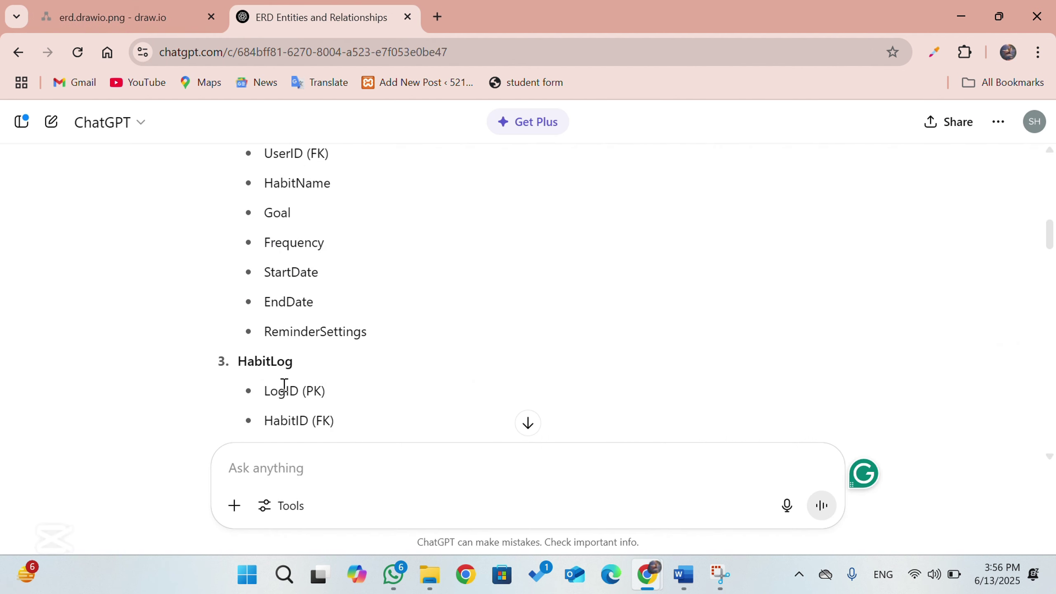
scroll(283, 387, down, 3)
click(144, 17)
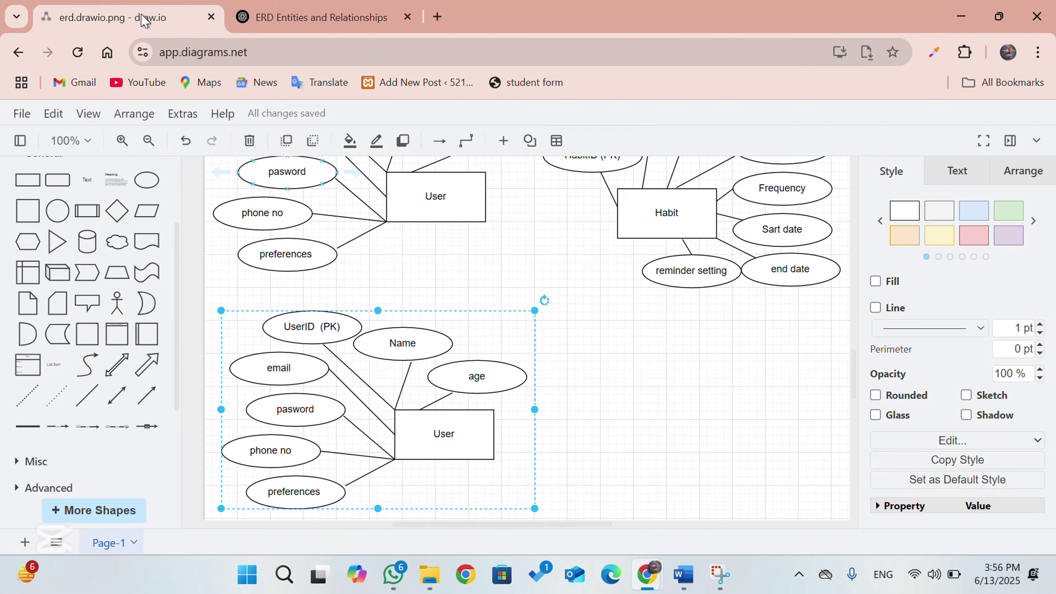
double_click(438, 437)
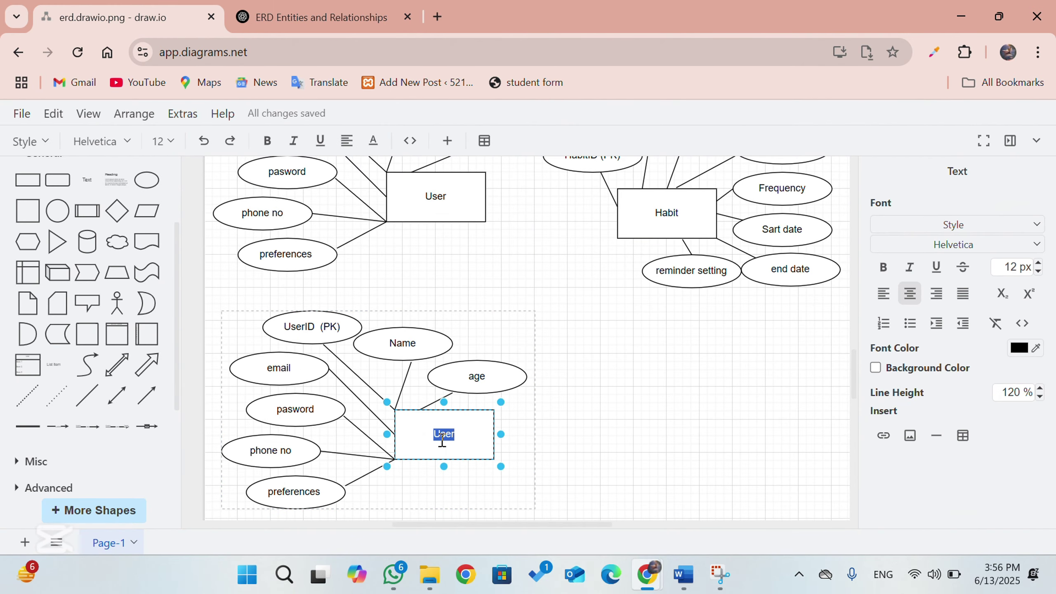
text(Habitlog)
- Review HabitLog's attributes in ChatGPT's list and, back in draw.io, delete the leftover age ellipse and its connector line from Habitlog
click(366, 18)
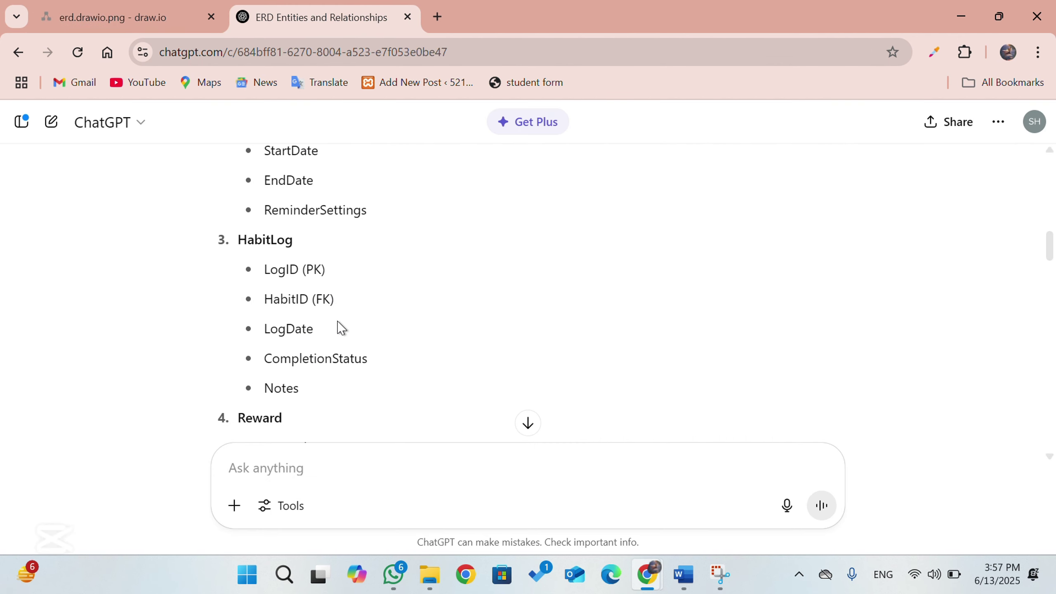
scroll(338, 341, down, 1)
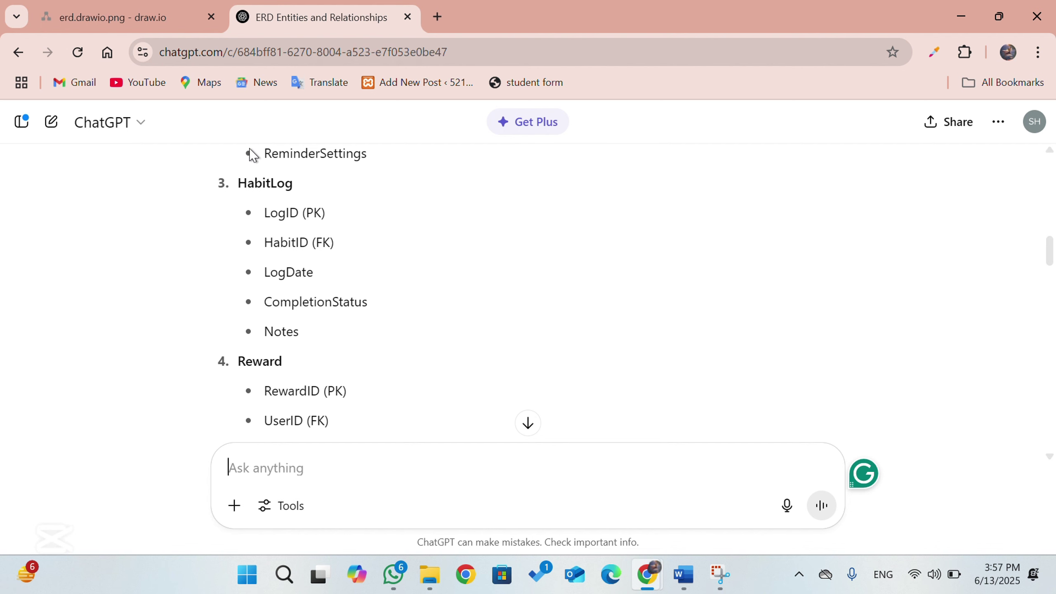
click(158, 26)
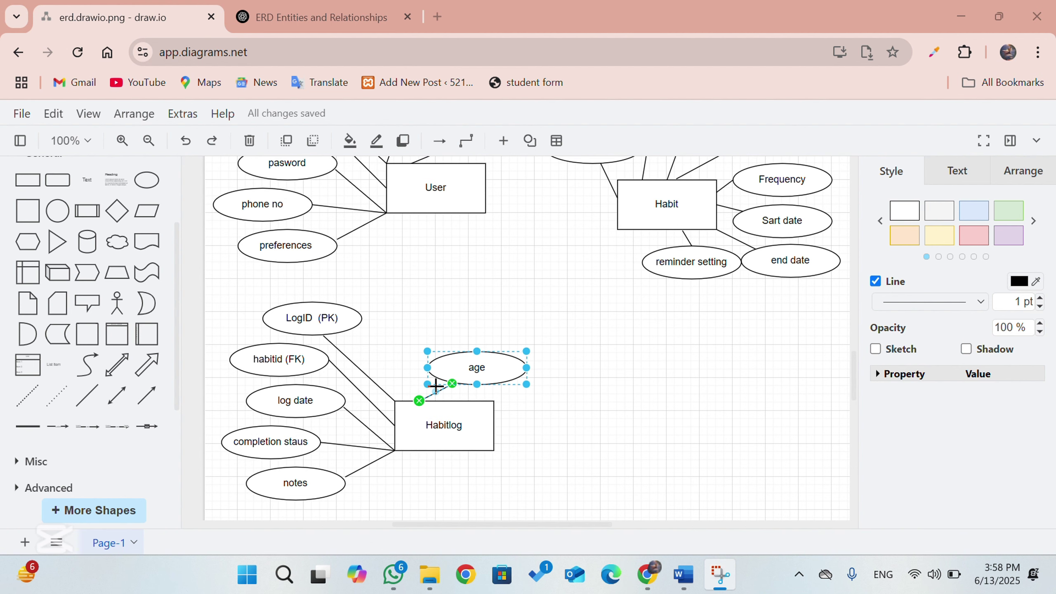
scroll(452, 314, up, 3)
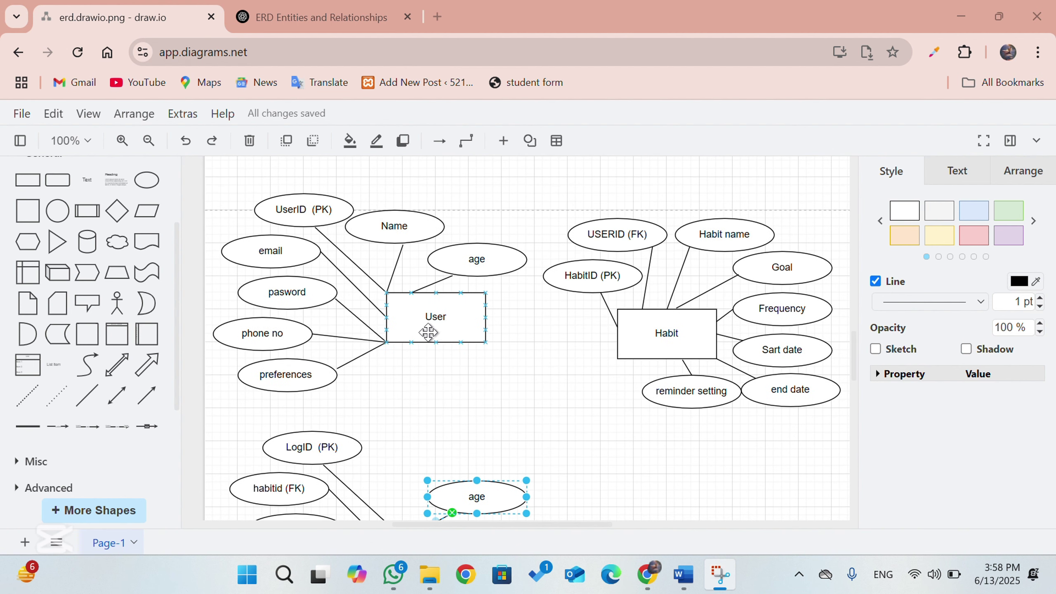
scroll(429, 331, down, 3)
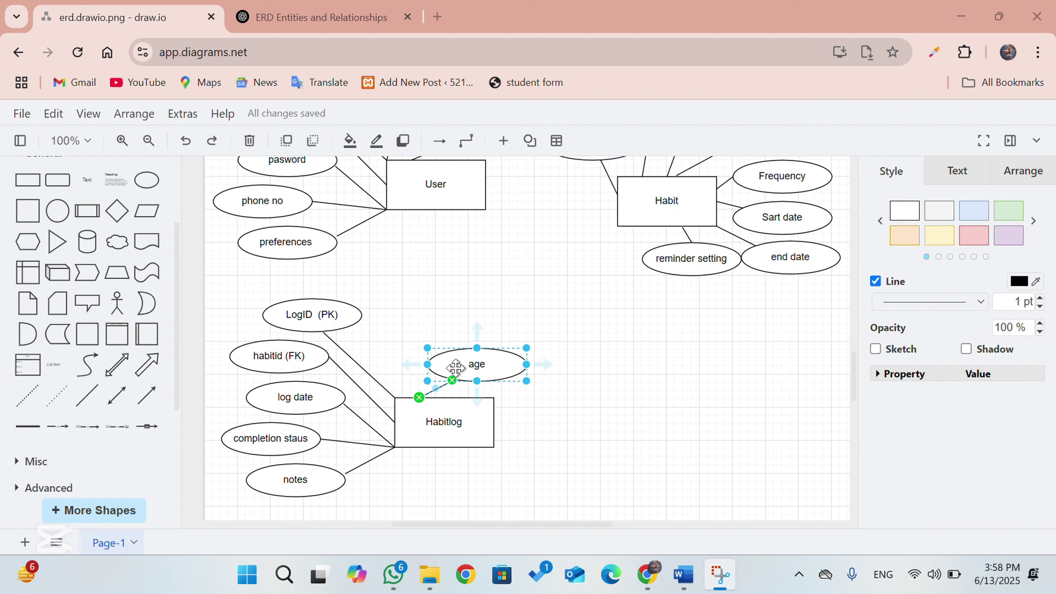
click(451, 374)
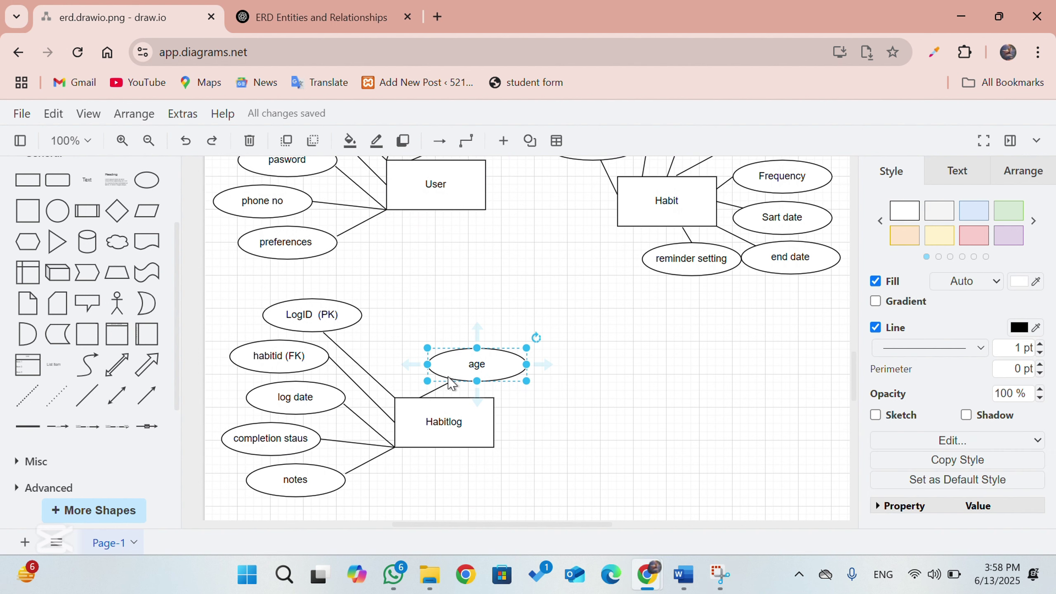
key(Delete)
click(443, 383)
key(Delete)
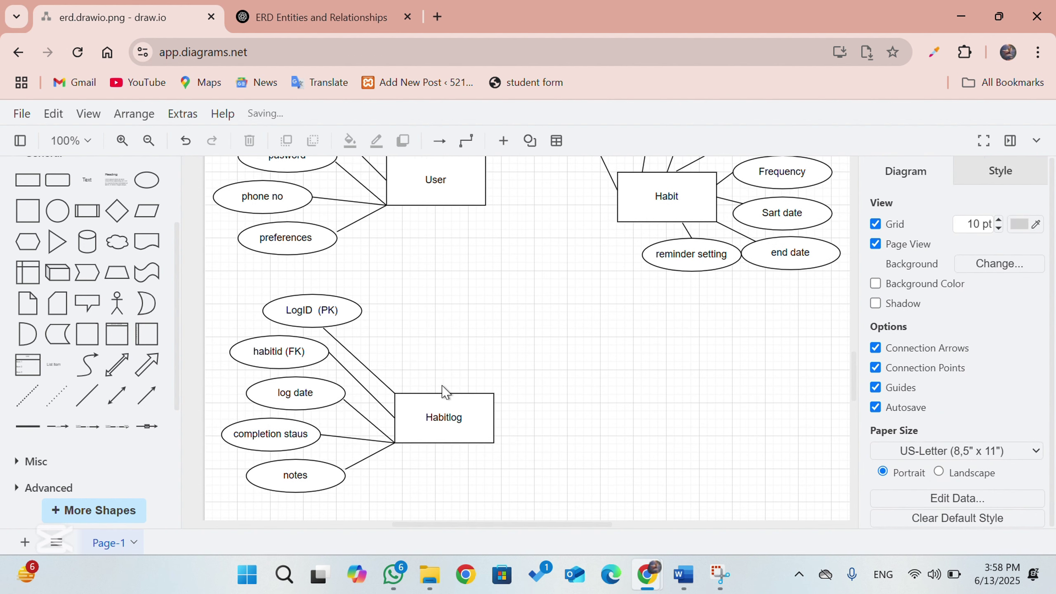
- Check the fourth entity in ChatGPT's list and, in draw.io, paste a copy of the Habit rectangle and its attributes to the right of Habitlog
scroll(523, 359, up, 5)
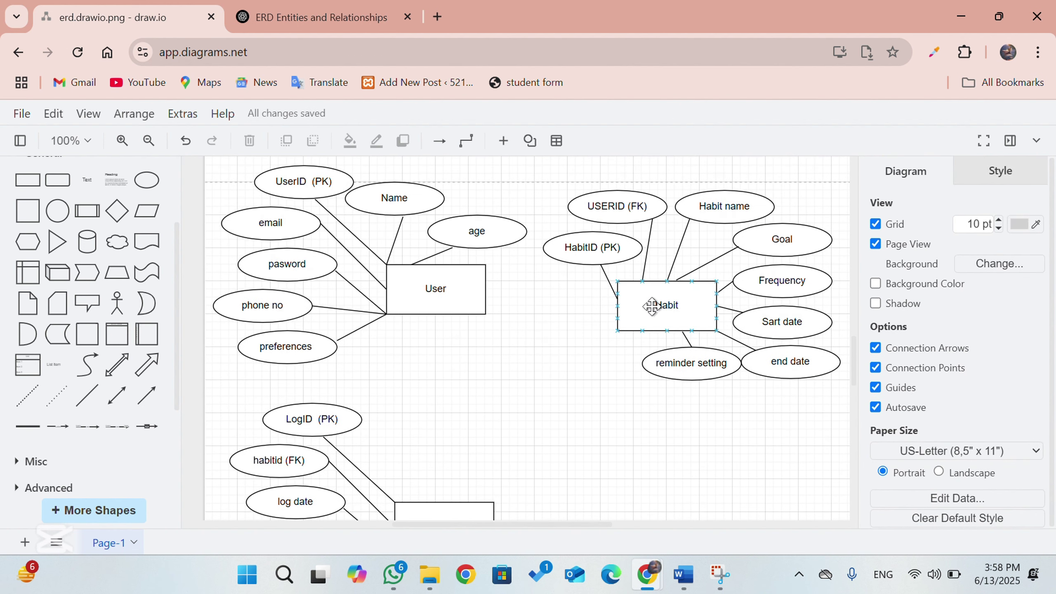
click(370, 6)
scroll(356, 275, down, 3)
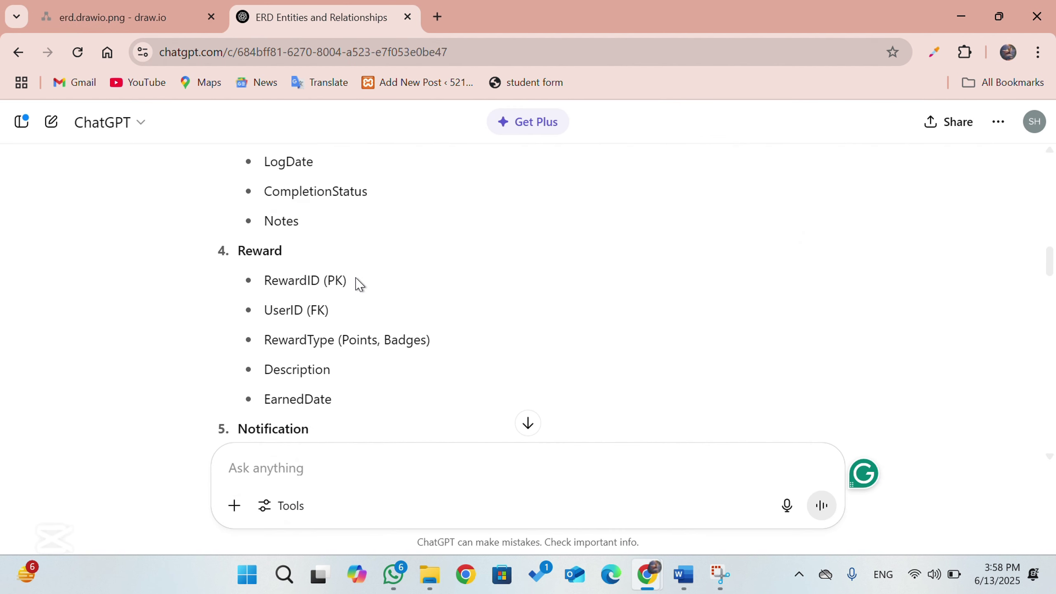
scroll(346, 207, up, 2)
click(156, 9)
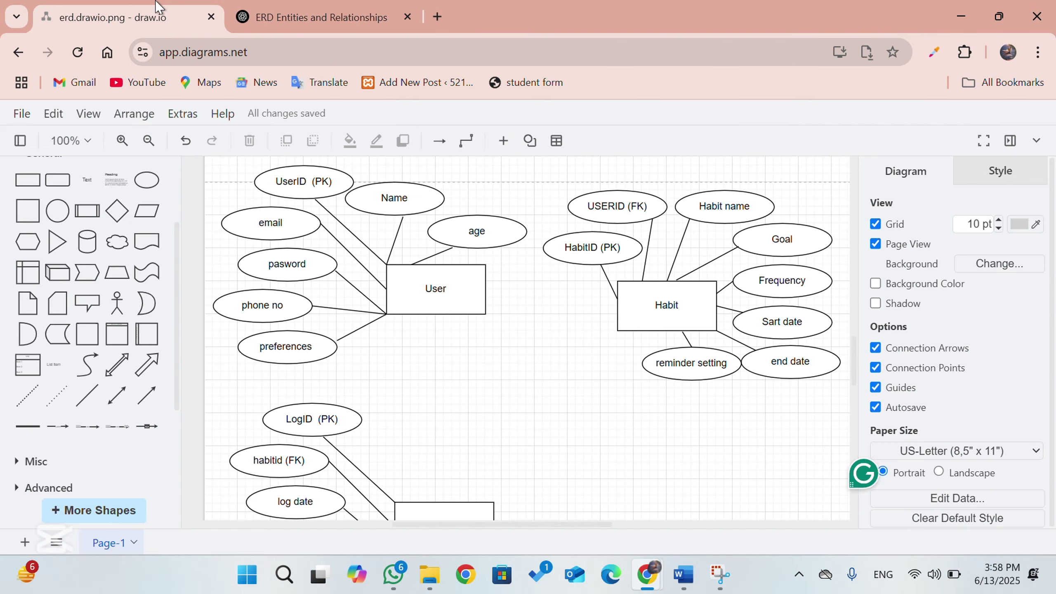
drag(548, 188, 849, 394)
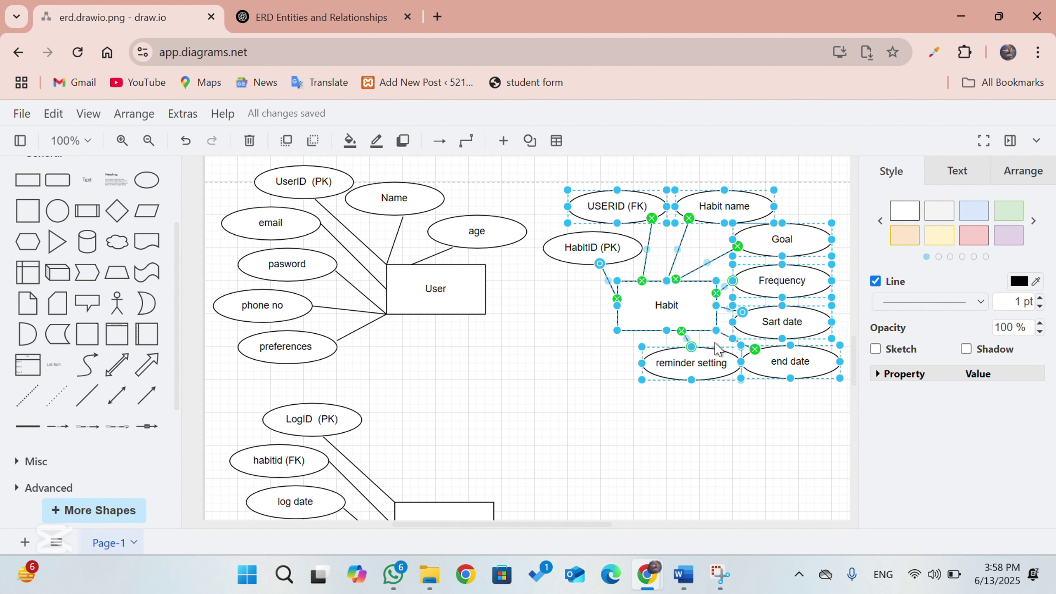
key(ctrl+c)
key(ctrl+v)
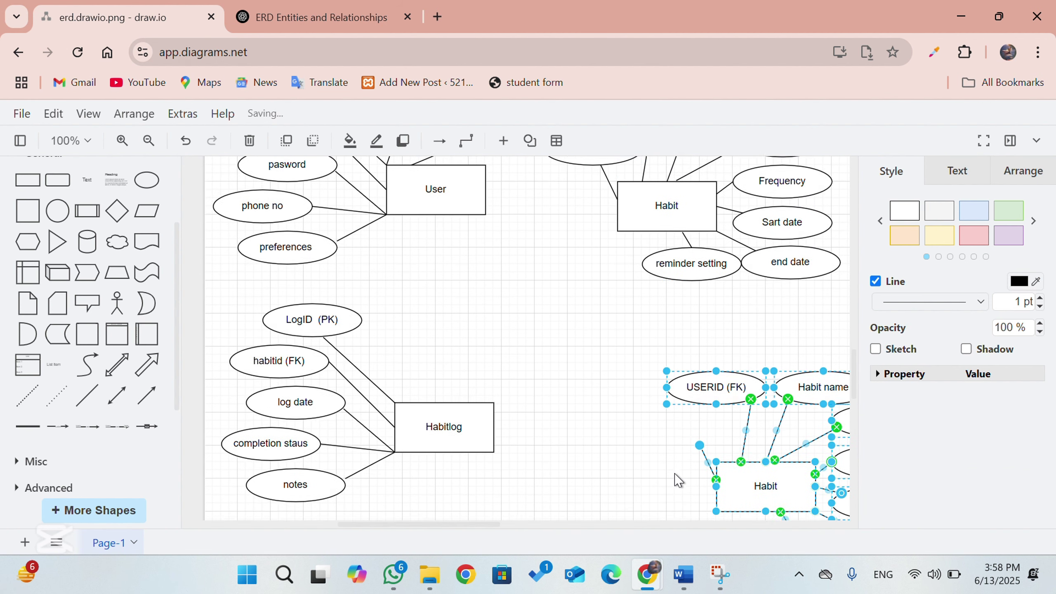
scroll(679, 480, down, 2)
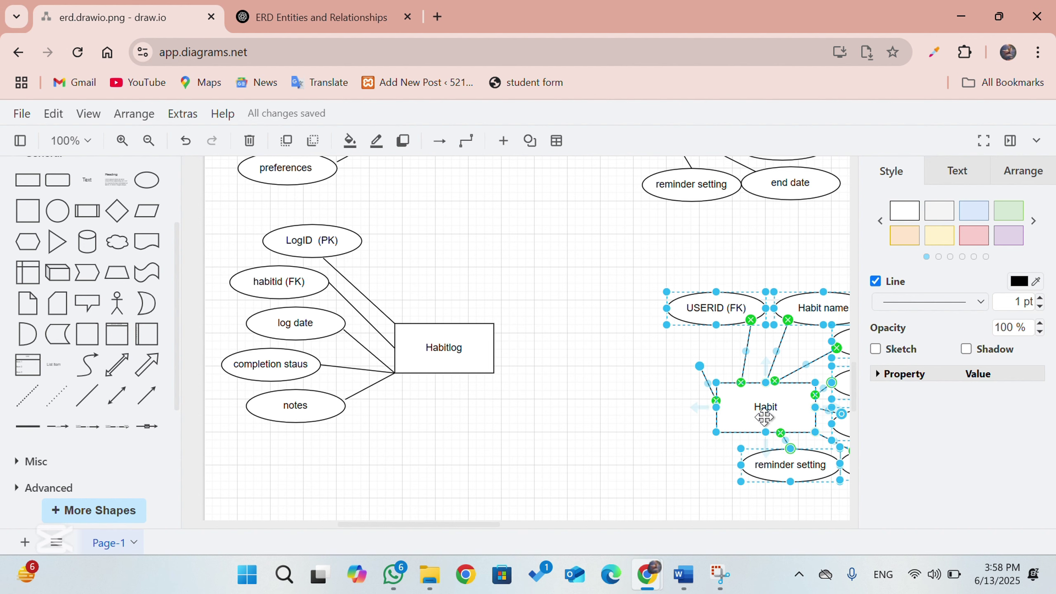
- Review the Reward entity's attributes in ChatGPT's list and return to the diagram in draw.io
click(256, 7)
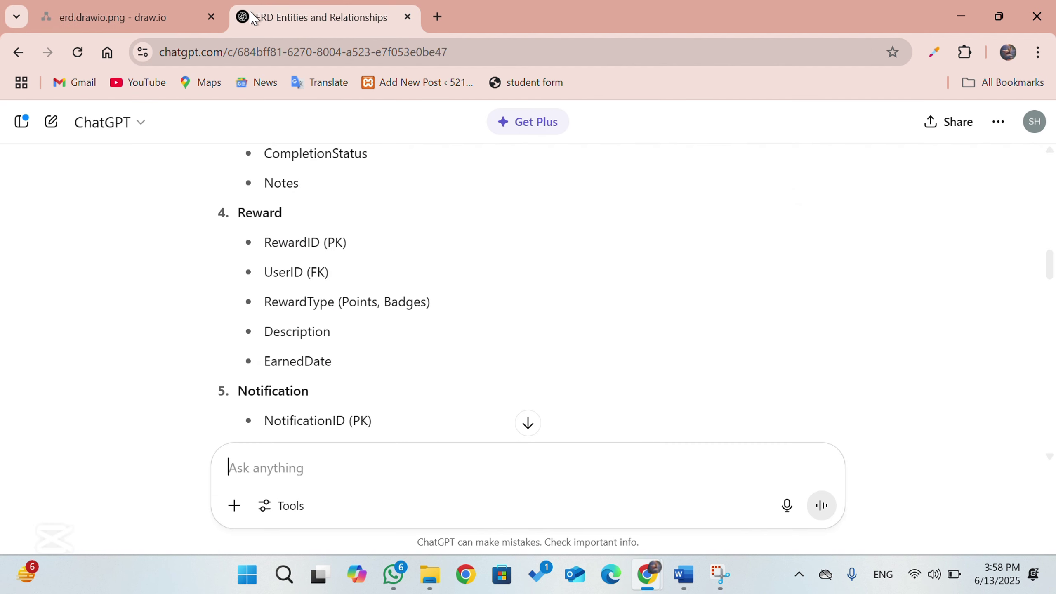
scroll(271, 266, down, 1)
click(118, 11)
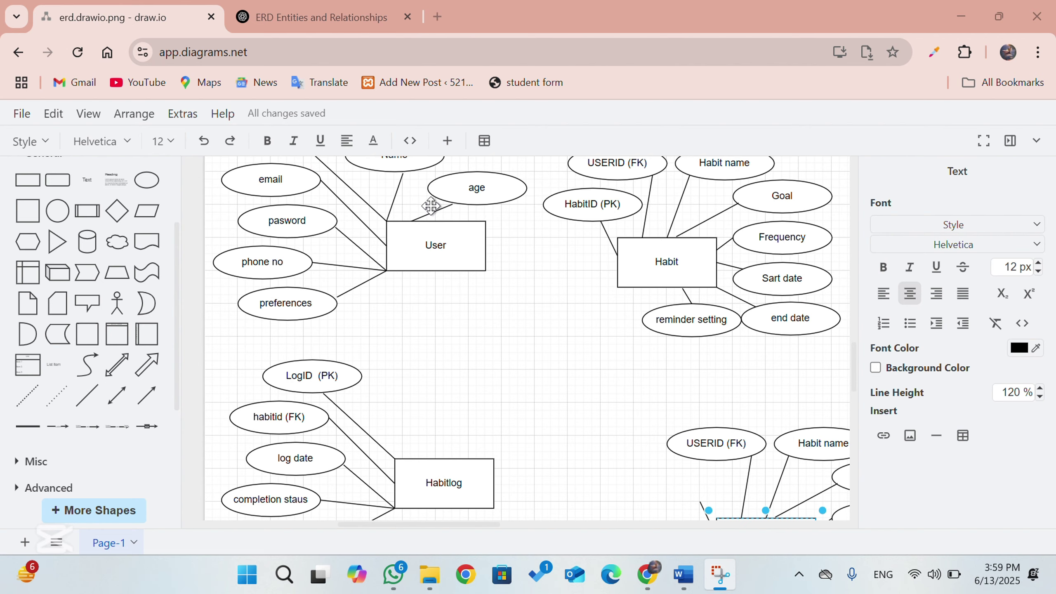
scroll(435, 222, down, 1)
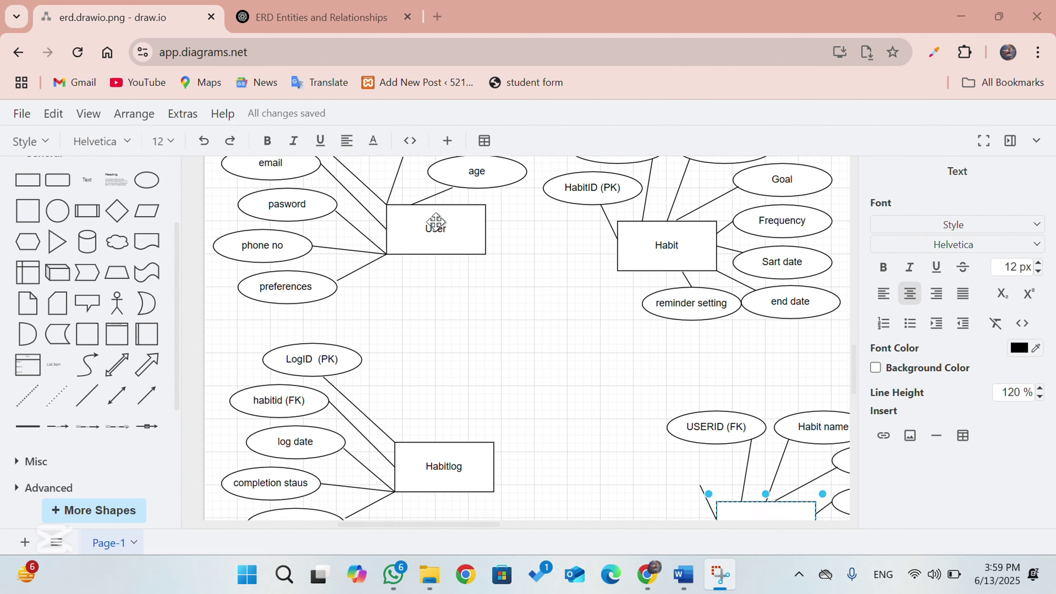
scroll(435, 222, up, 2)
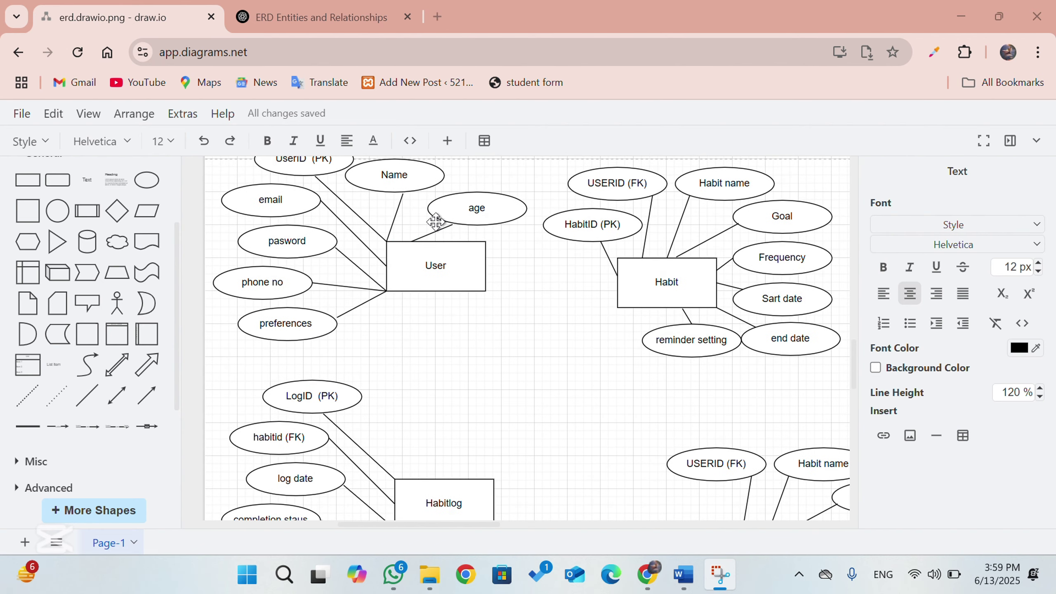